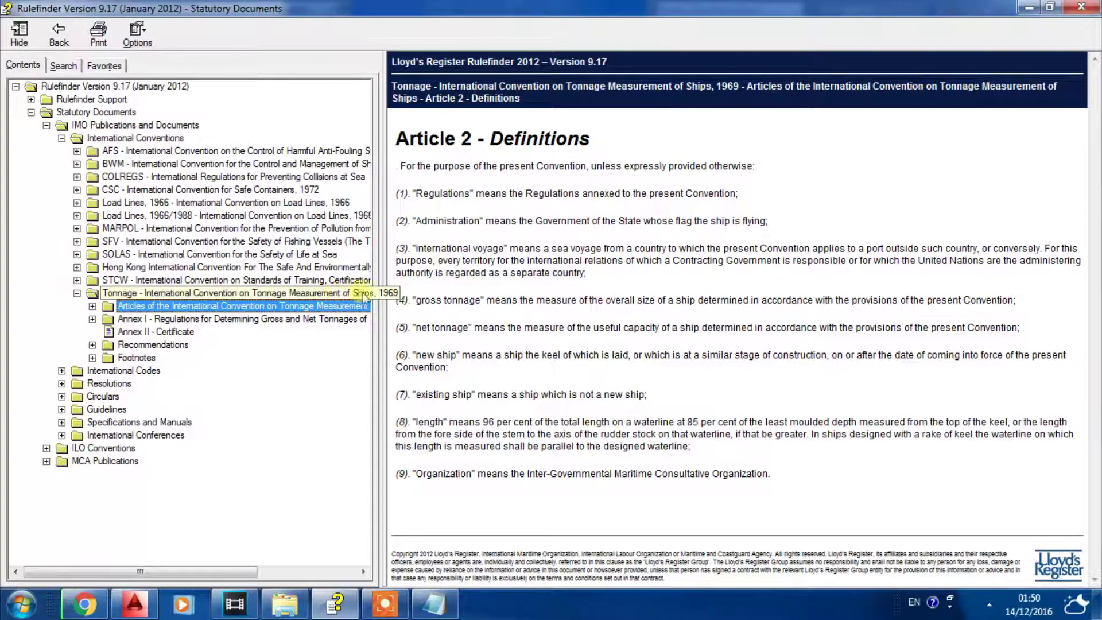
Focus the Article 2 – Definitions text of the 1969 Tonnage Measurement Convention
{"action": "left_click", "coordinate": [394, 141]}
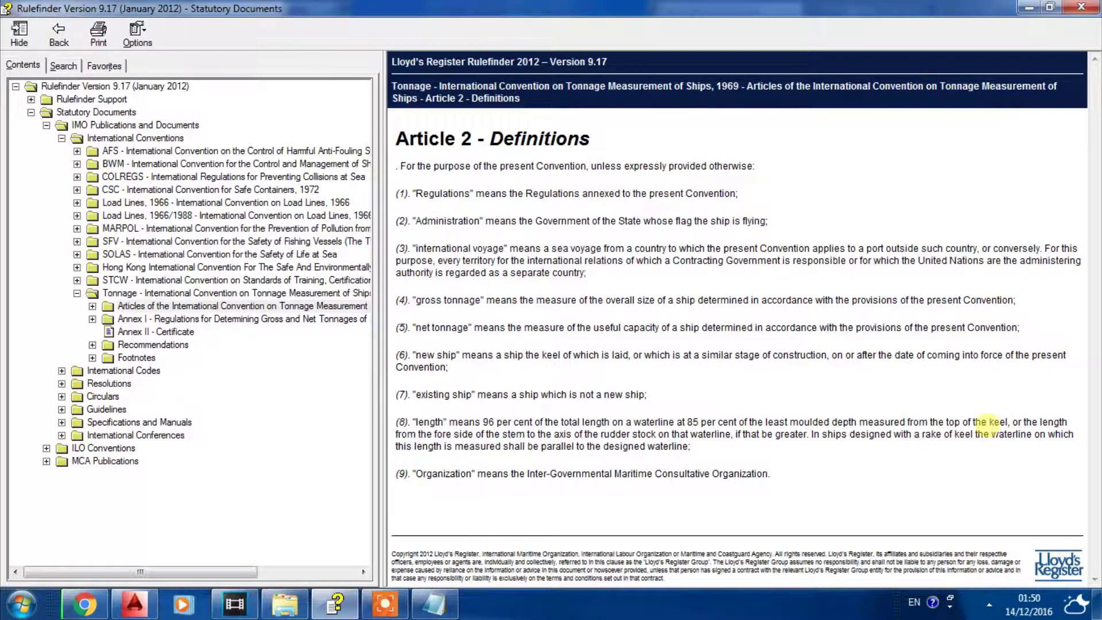
Highlight definition (8)'s wording on the waterline at 85 per cent of least moulded depth
{"action": "left_click_drag", "start_coordinate": [1009, 423], "coordinate": [425, 418]}
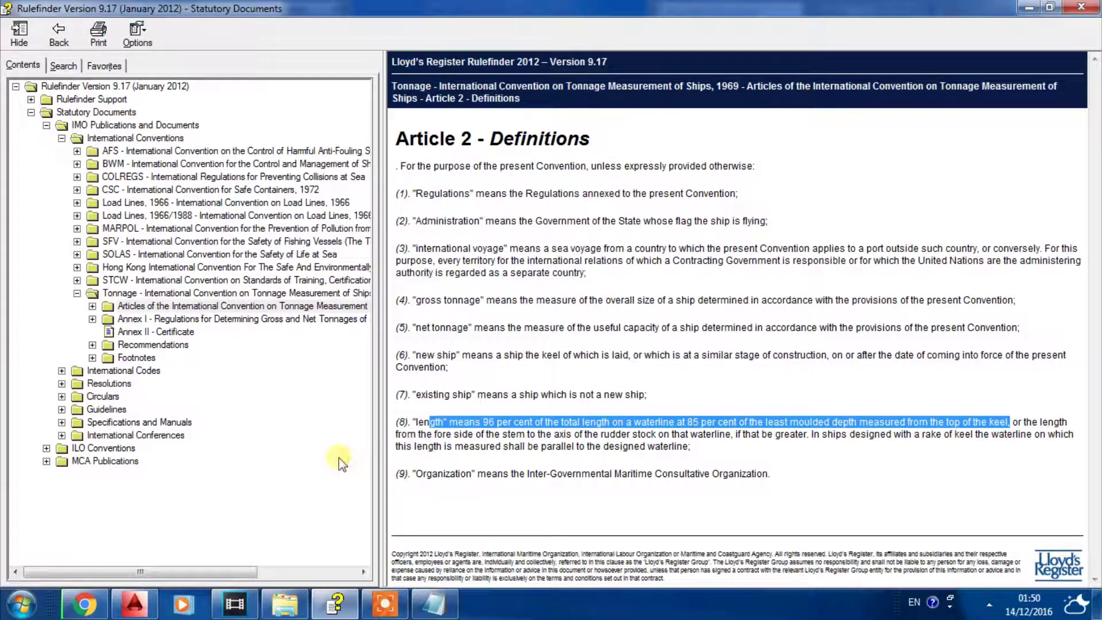
{"action": "left_click", "coordinate": [134, 603]}
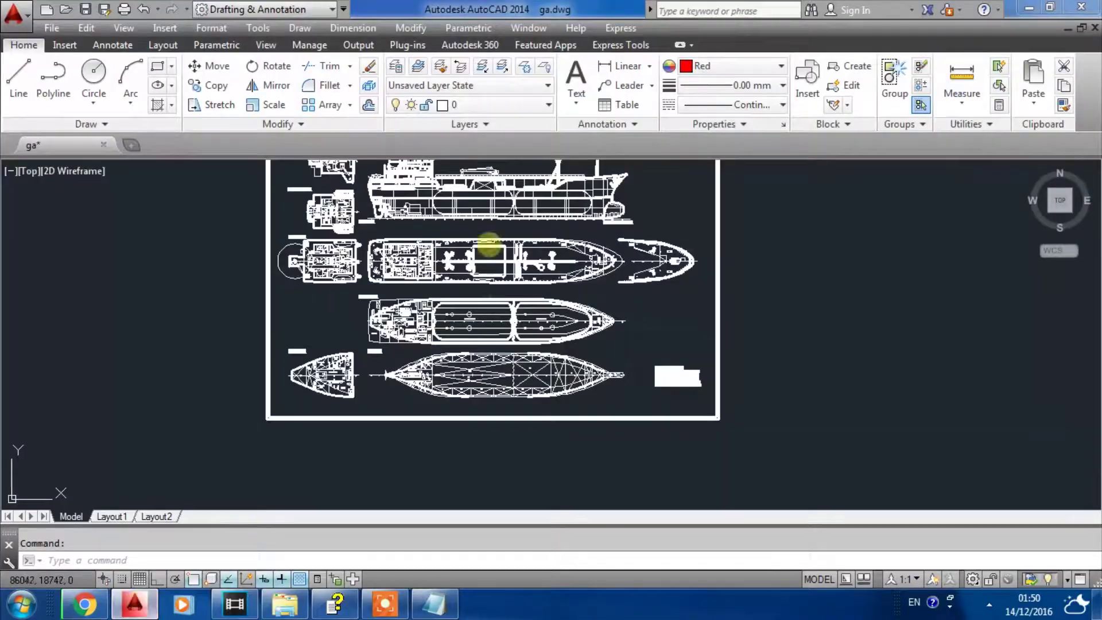
Zoom onto the Principle particulars to read the 9.00 m depth to main deck
{"action": "scroll", "coordinate": [454, 413], "scroll_direction": "up", "scroll_amount": 3}
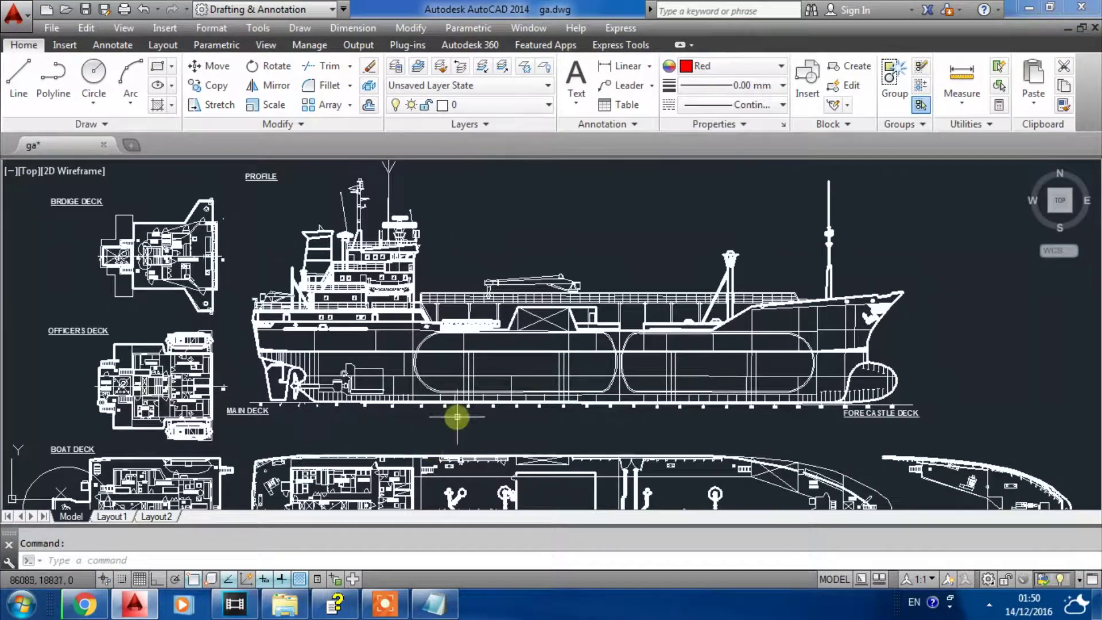
{"action": "scroll", "coordinate": [233, 238], "scroll_direction": "down", "scroll_amount": 2}
{"action": "scroll", "coordinate": [413, 344], "scroll_direction": "up", "scroll_amount": 4}
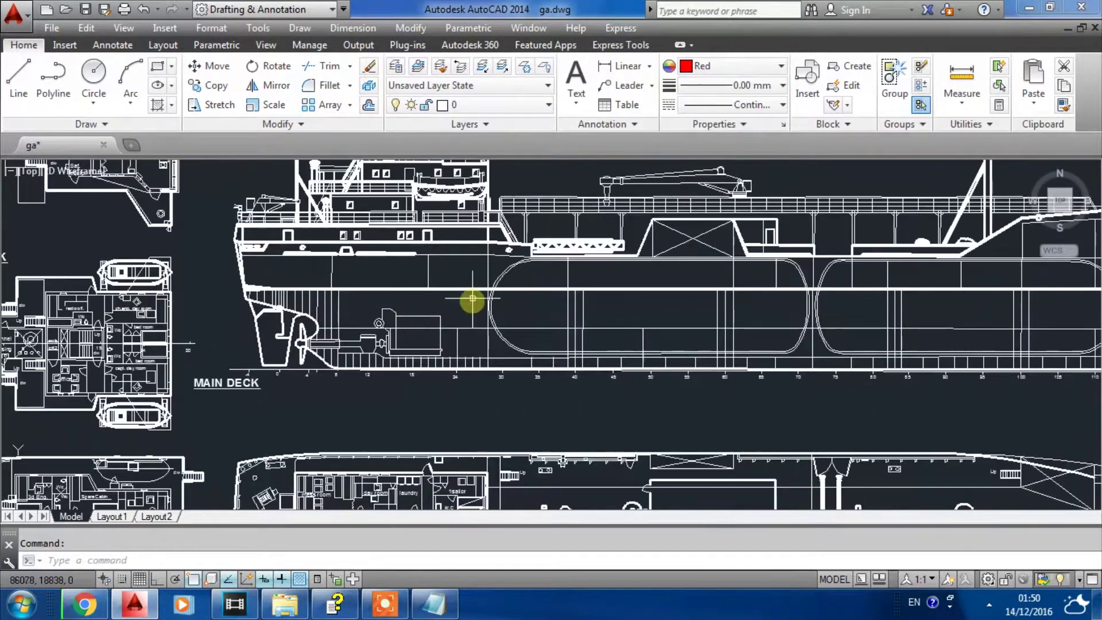
{"action": "scroll", "coordinate": [283, 314], "scroll_direction": "down", "scroll_amount": 3}
{"action": "scroll", "coordinate": [826, 338], "scroll_direction": "up", "scroll_amount": 4}
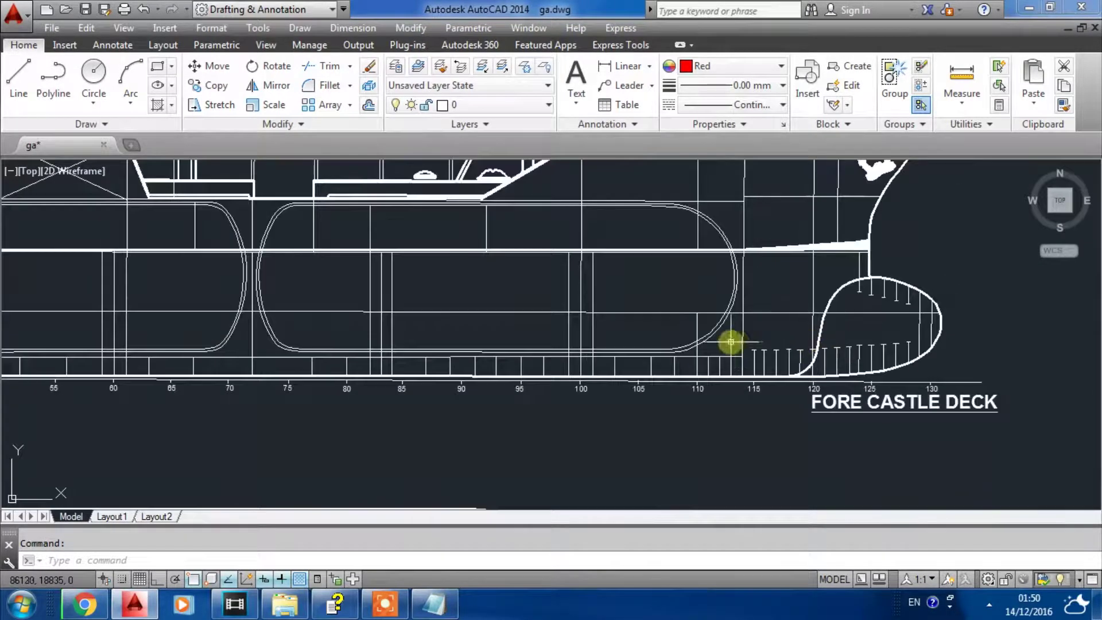
{"action": "scroll", "coordinate": [707, 356], "scroll_direction": "down", "scroll_amount": 2}
{"action": "scroll", "coordinate": [646, 266], "scroll_direction": "down", "scroll_amount": 5}
{"action": "scroll", "coordinate": [683, 253], "scroll_direction": "up", "scroll_amount": 8}
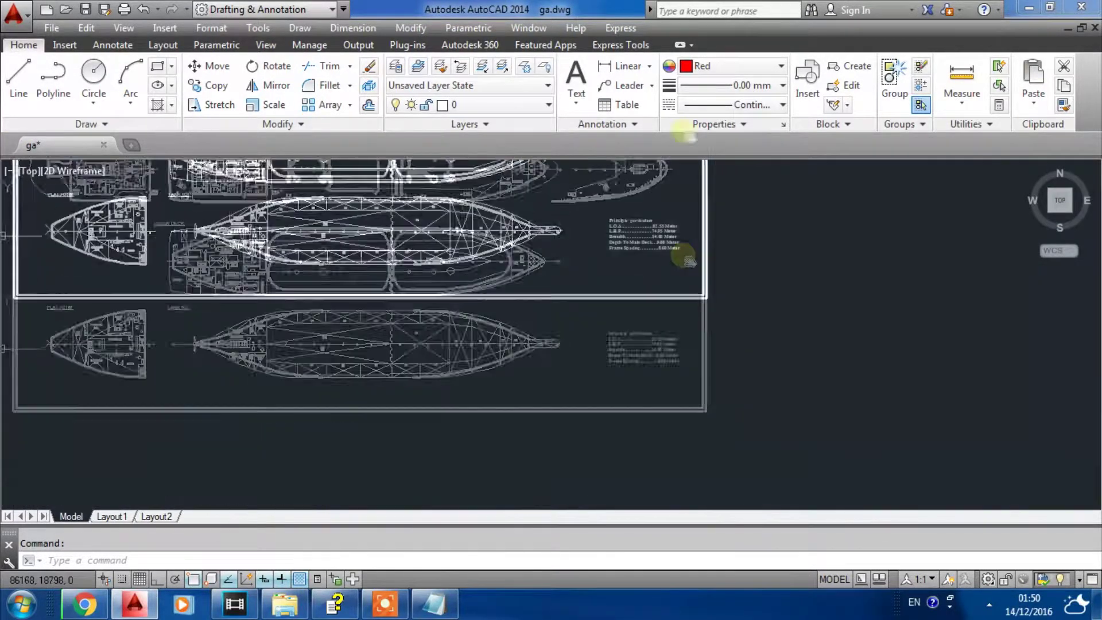
{"action": "scroll", "coordinate": [637, 405], "scroll_direction": "up", "scroll_amount": 2}
{"action": "scroll", "coordinate": [626, 448], "scroll_direction": "down", "scroll_amount": 2}
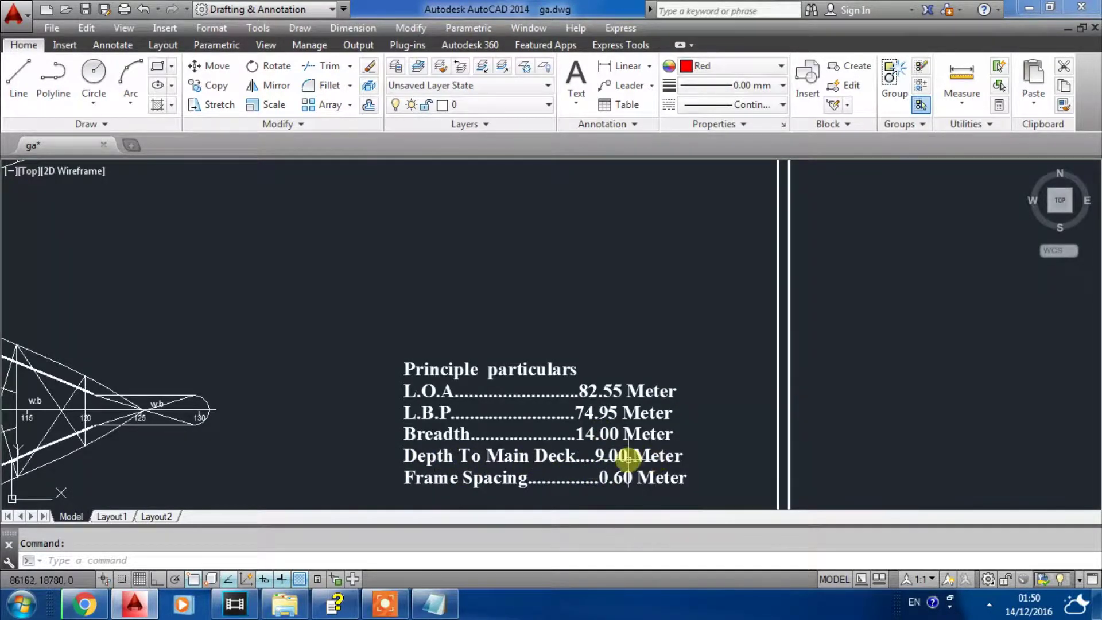
{"action": "left_click", "coordinate": [335, 604]}
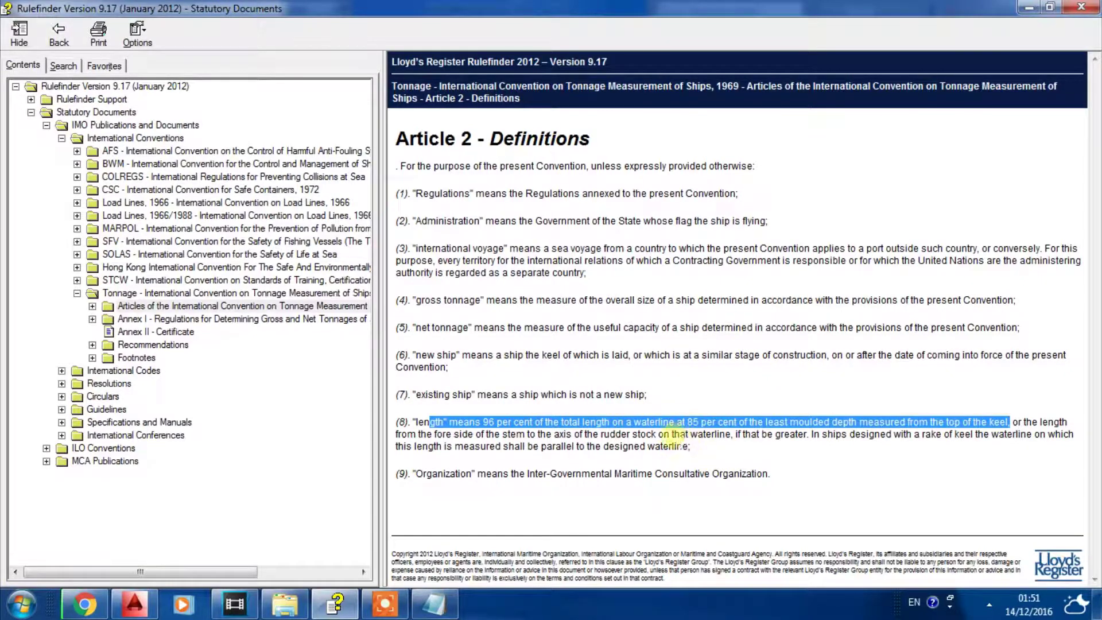
Clear the highlight from definition (8) in the Article 2 text
{"action": "left_click", "coordinate": [680, 429]}
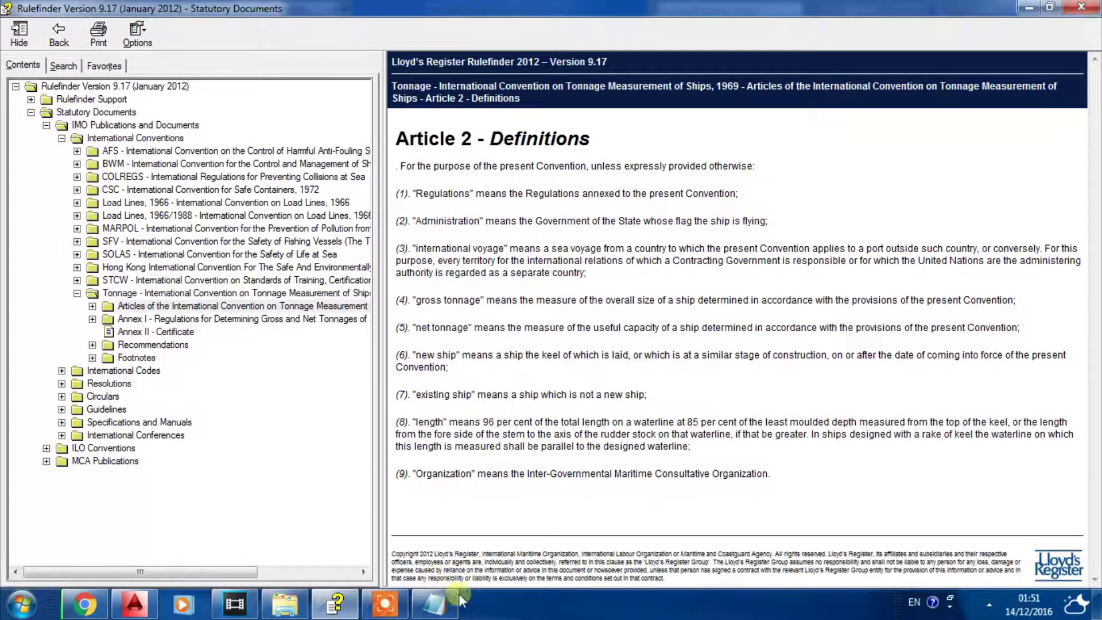
{"action": "key", "text": "alt+Tab"}
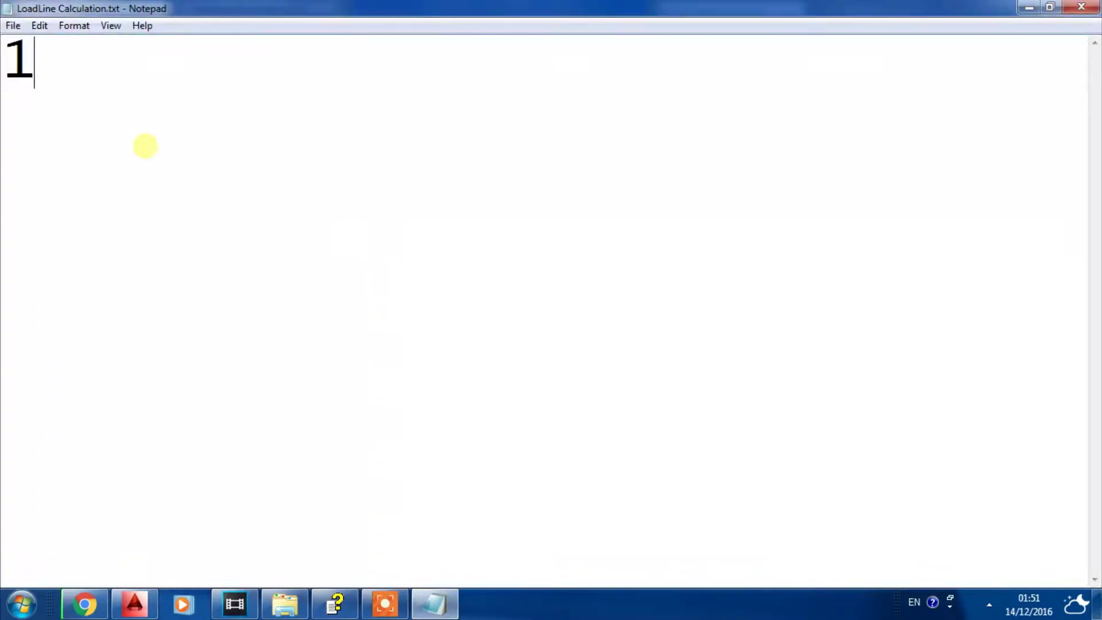
Replace the stray '1' in LoadLine Calculation.txt with the expression 9x85/100=
{"action": "key", "text": "BackSpace"}
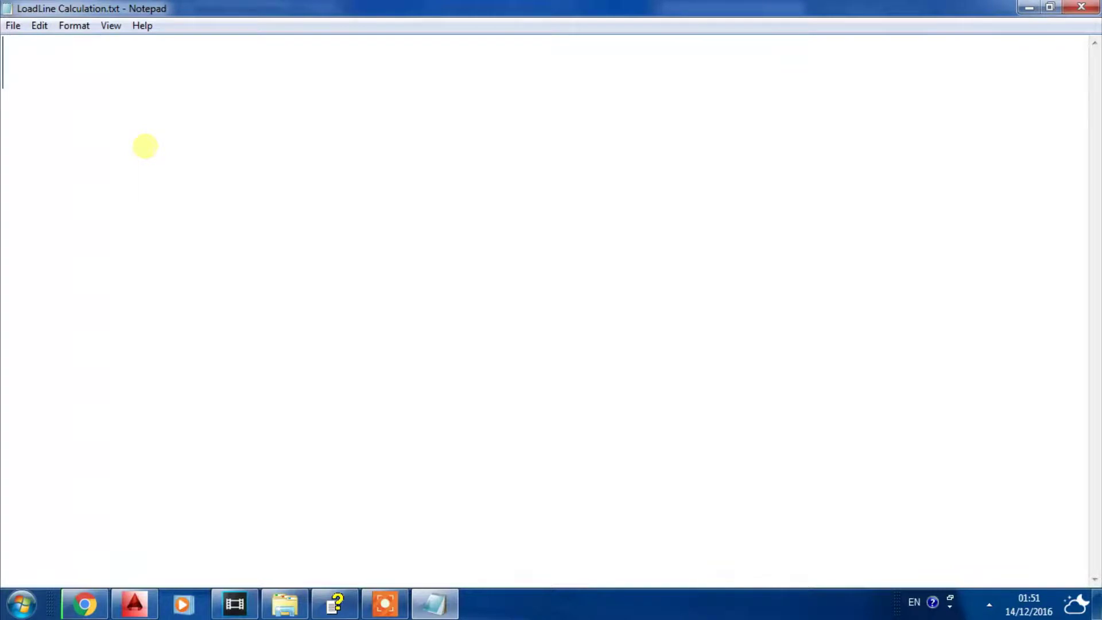
{"action": "type", "text": "9"}
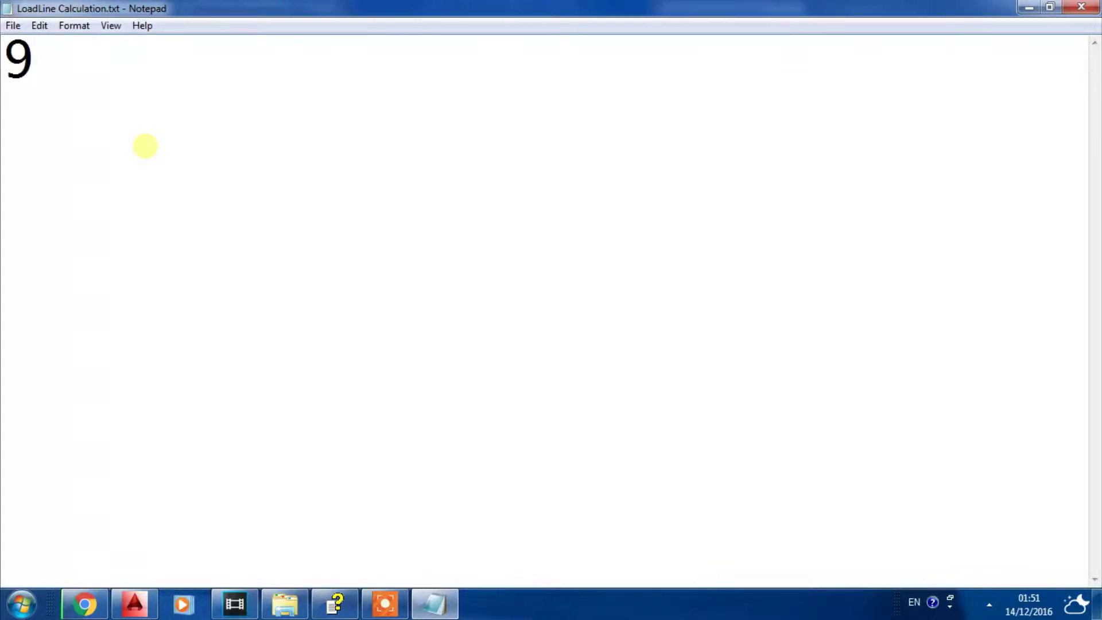
{"action": "type", "text": "x85/100"}
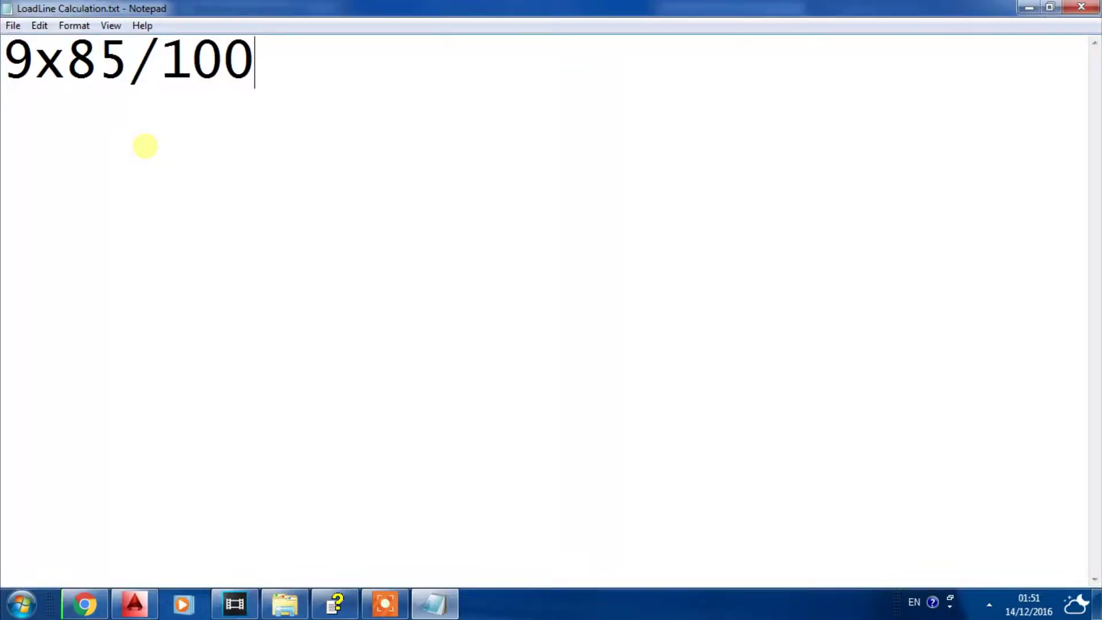
{"action": "type", "text": "="}
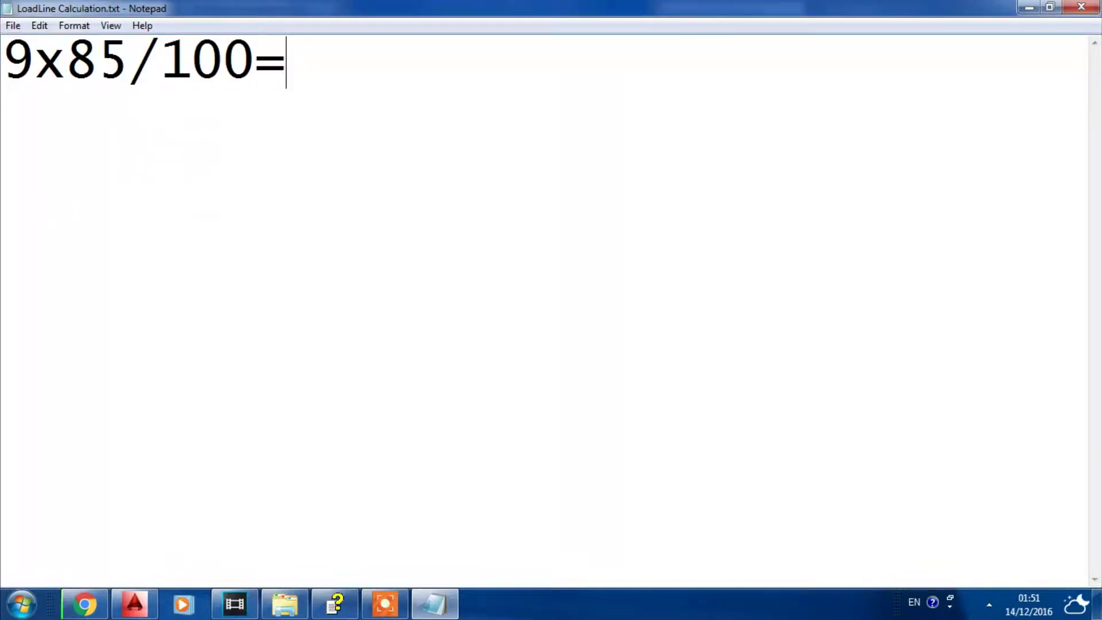
{"action": "left_click", "coordinate": [19, 608]}
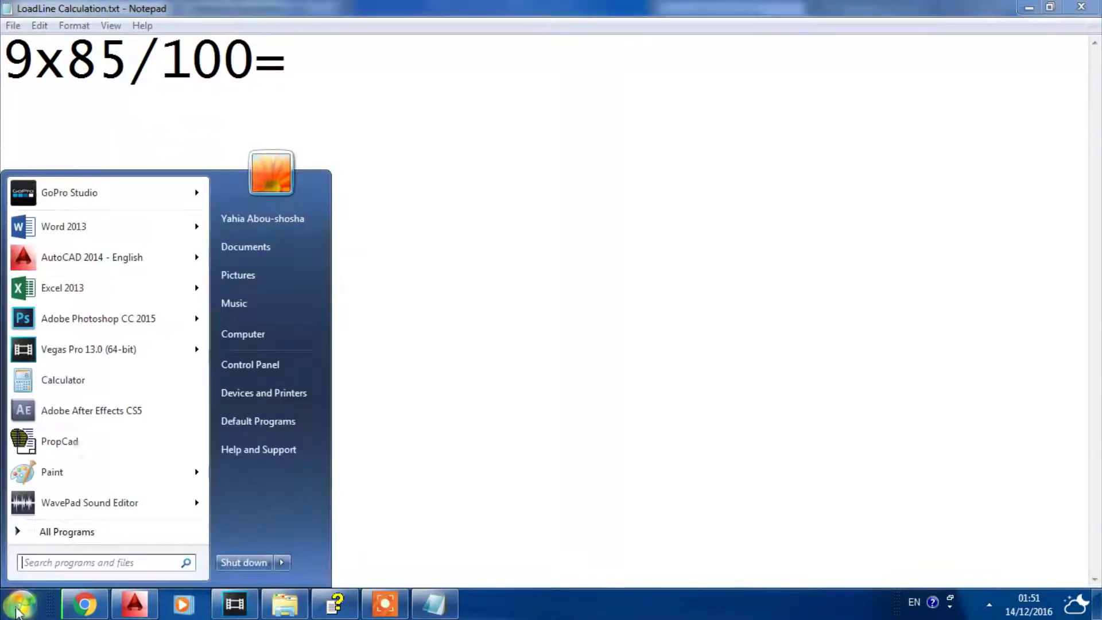
Compute 9×85/100 in Calculator and write the result 7.65 after the equals sign
{"action": "left_click", "coordinate": [81, 380]}
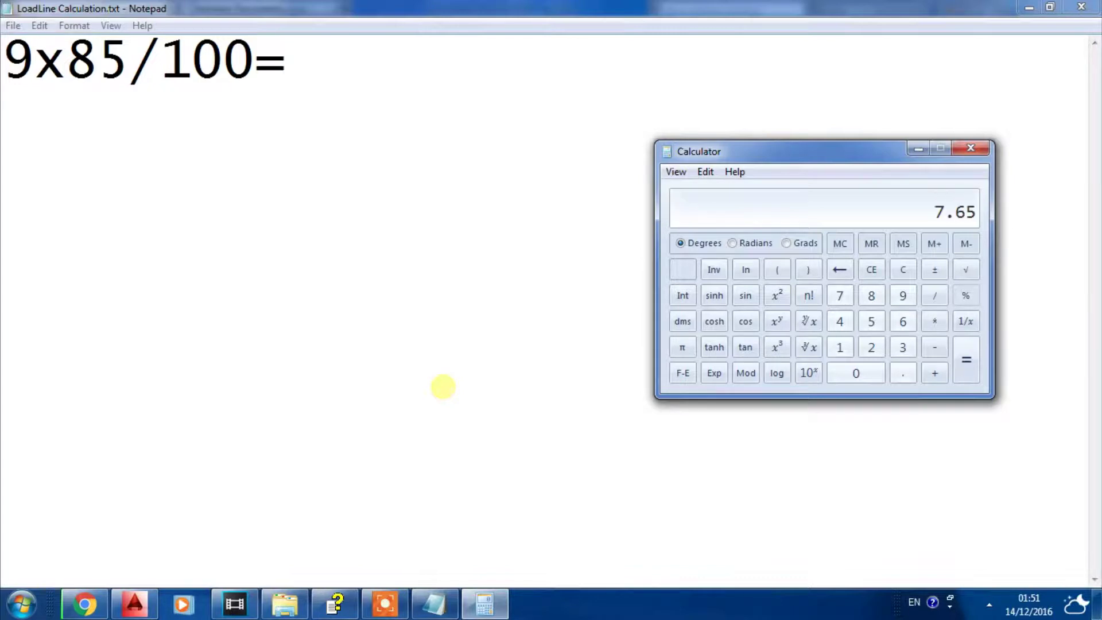
{"action": "left_click", "coordinate": [322, 68]}
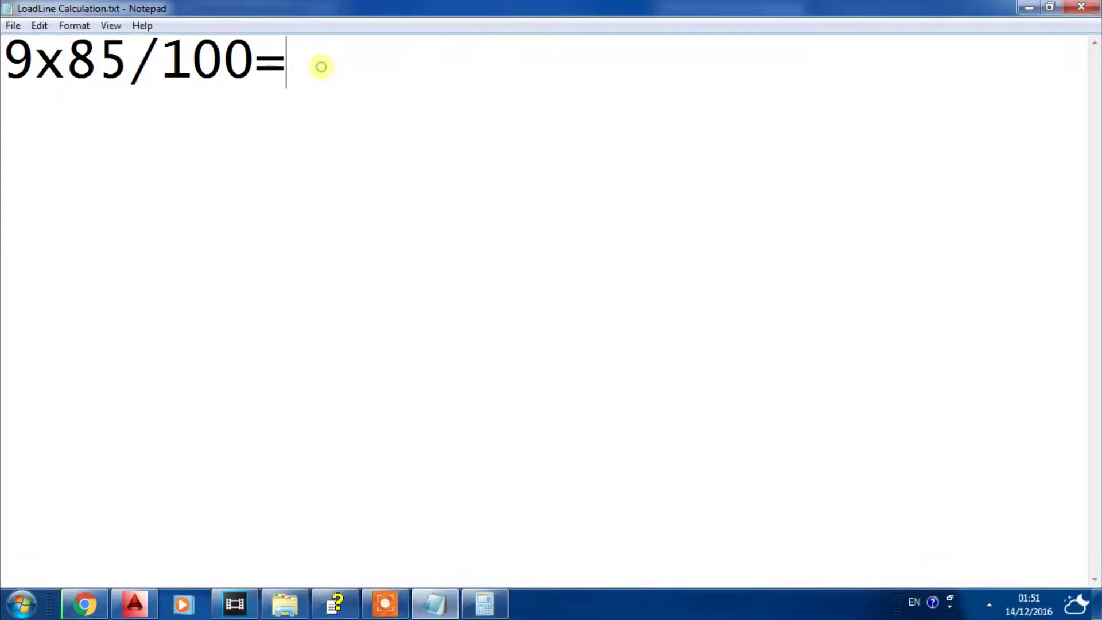
{"action": "type", "text": "7.65"}
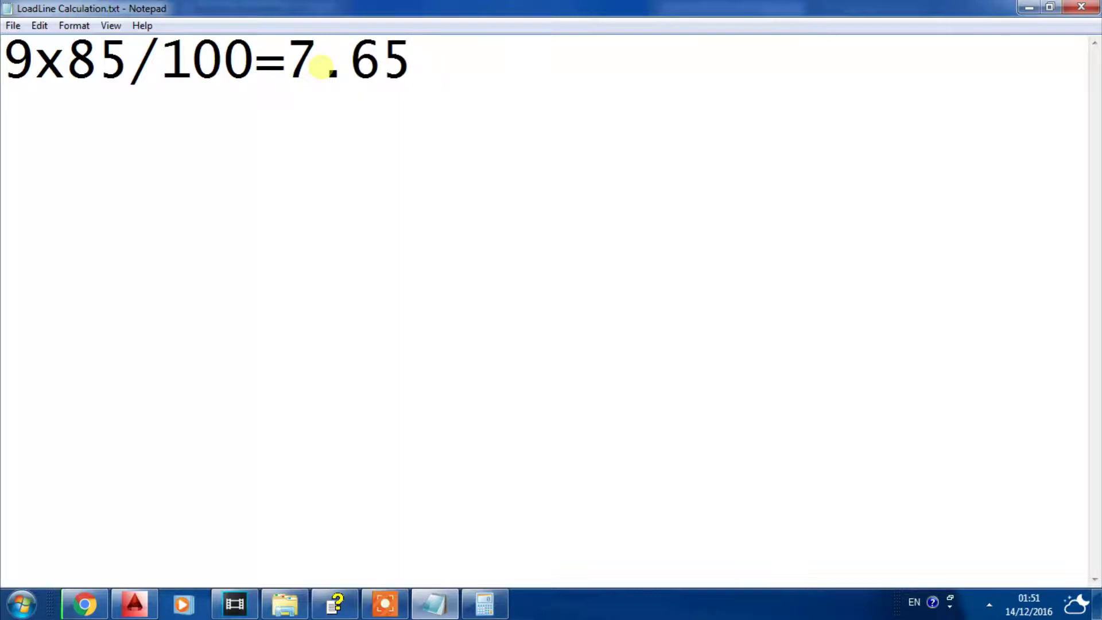
Draw a line rising 7.65 from the keel baseline, then running forward as the waterline
{"action": "left_click", "coordinate": [135, 599]}
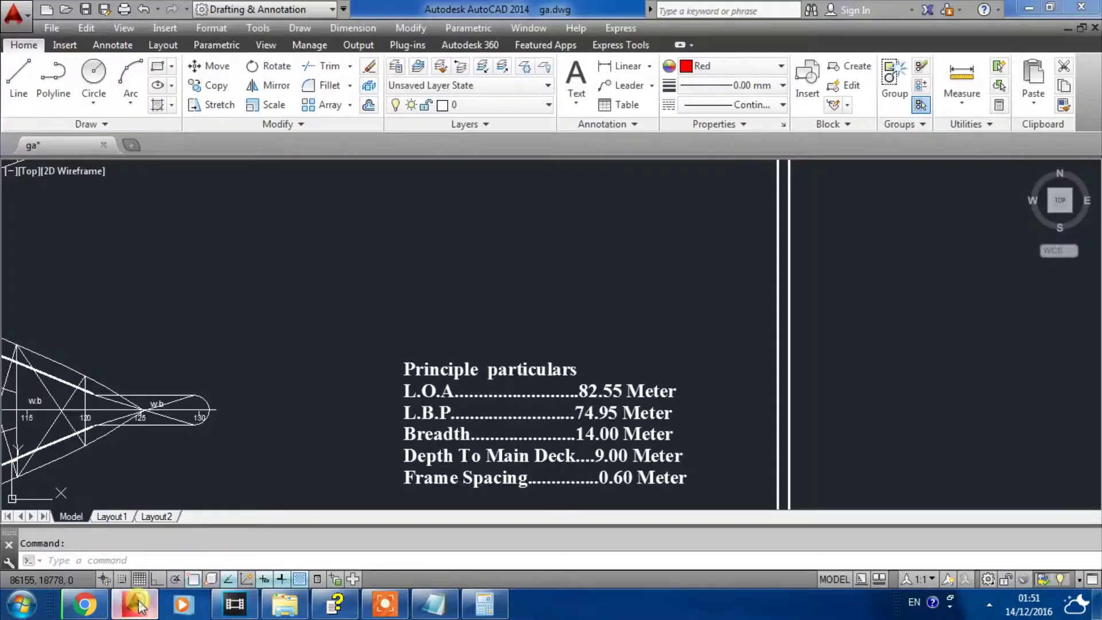
{"action": "scroll", "coordinate": [754, 243], "scroll_direction": "down", "scroll_amount": 3}
{"action": "scroll", "coordinate": [430, 369], "scroll_direction": "down", "scroll_amount": 2}
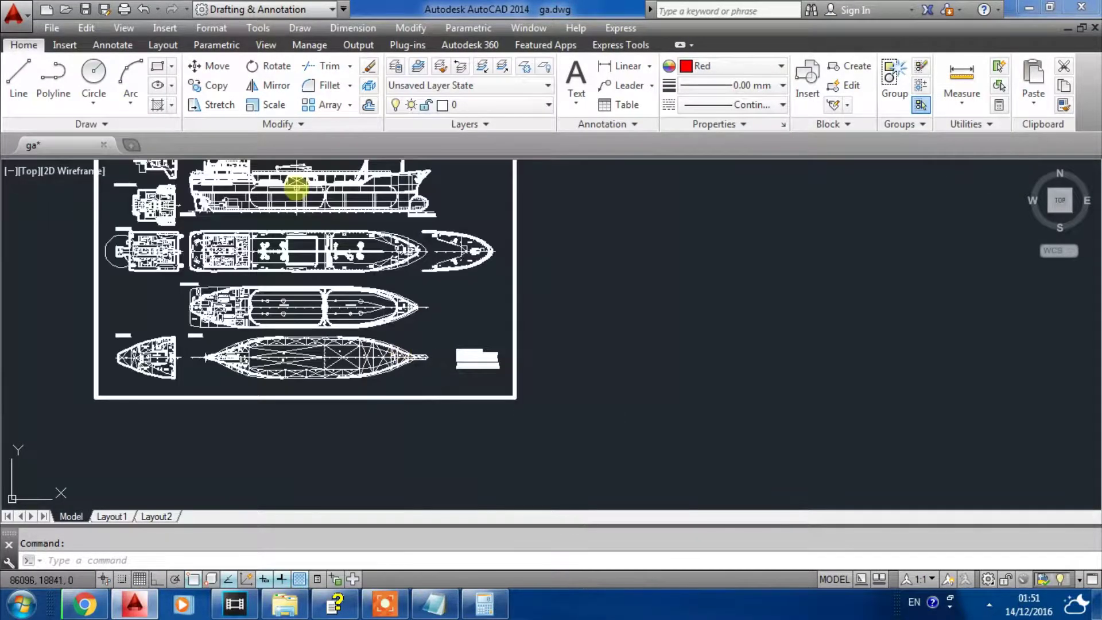
{"action": "scroll", "coordinate": [312, 209], "scroll_direction": "up", "scroll_amount": 5}
{"action": "left_click_drag", "start_coordinate": [311, 209], "coordinate": [418, 423]}
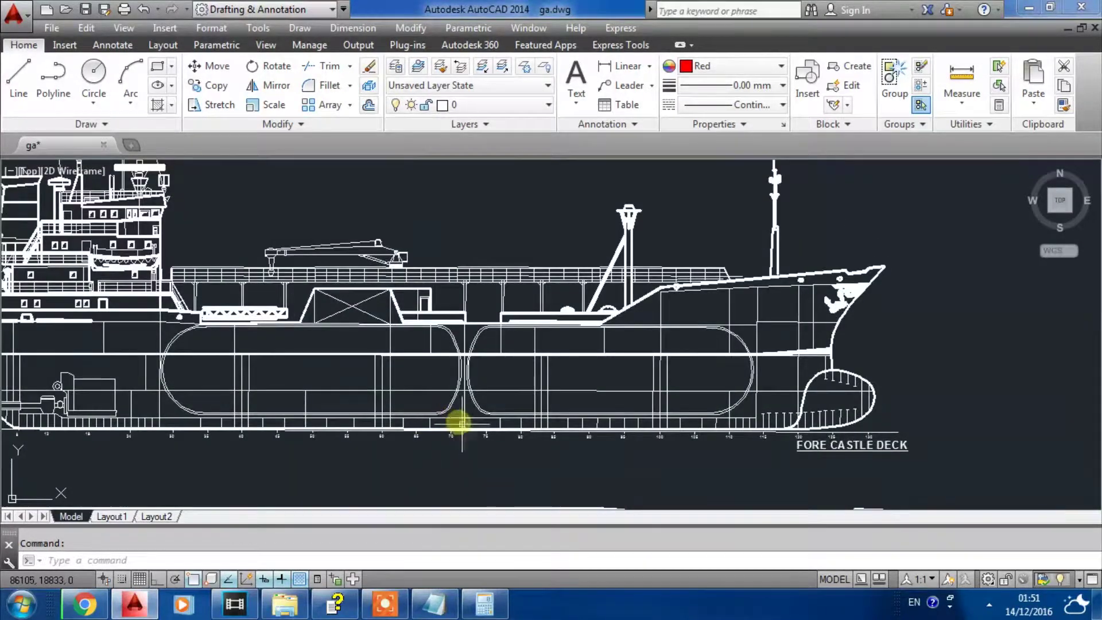
{"action": "type", "text": "line"}
{"action": "key", "text": "Return"}
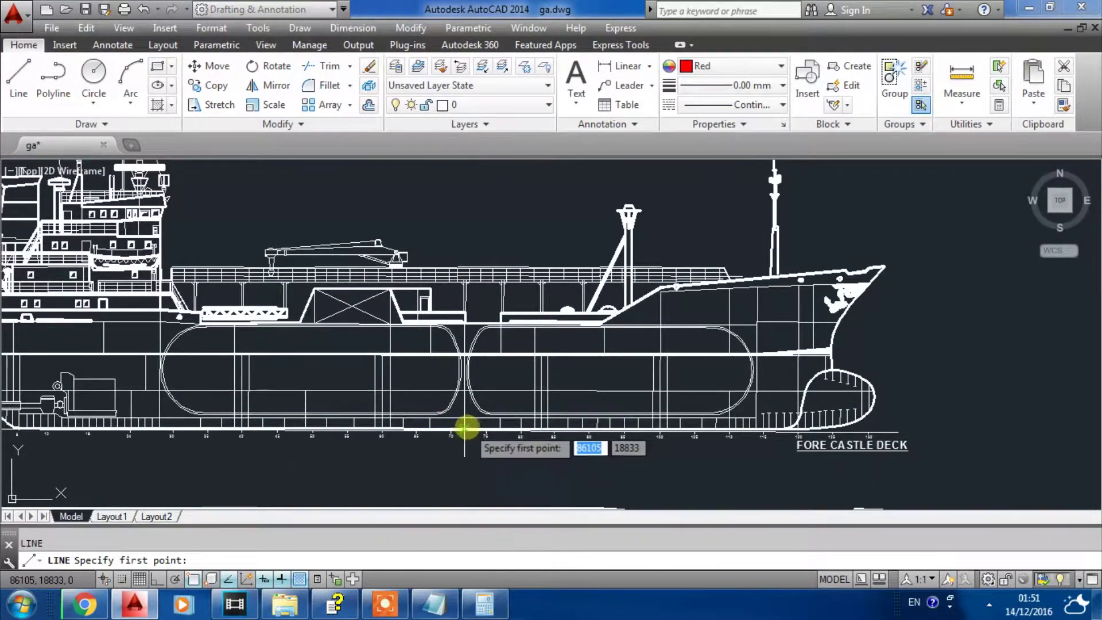
{"action": "left_click", "coordinate": [463, 430]}
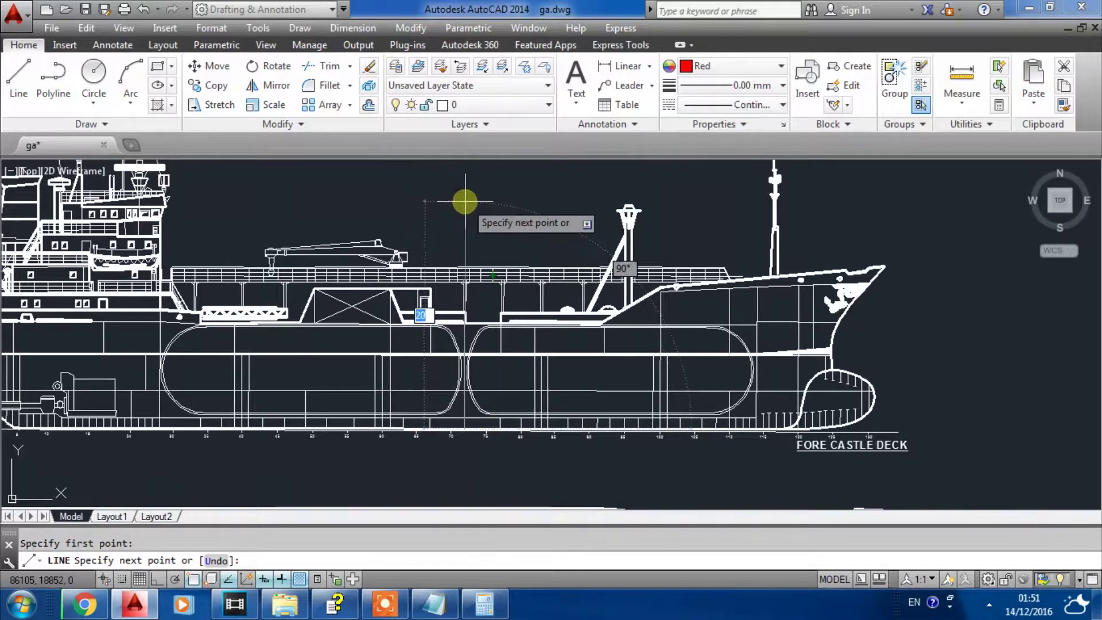
{"action": "left_click", "coordinate": [157, 579]}
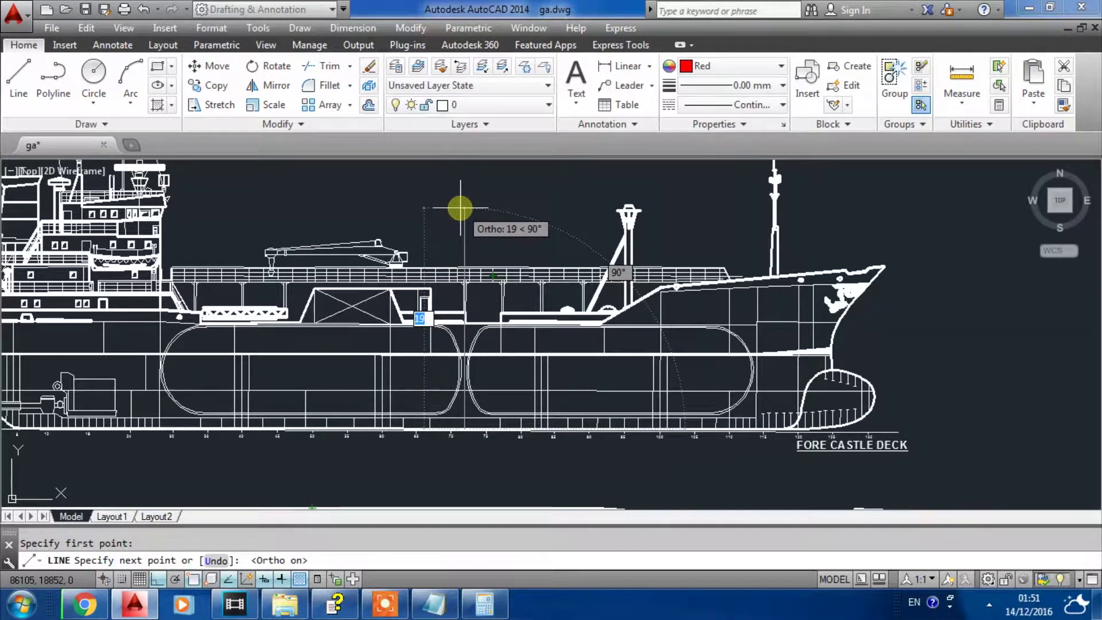
{"action": "type", "text": "7.65"}
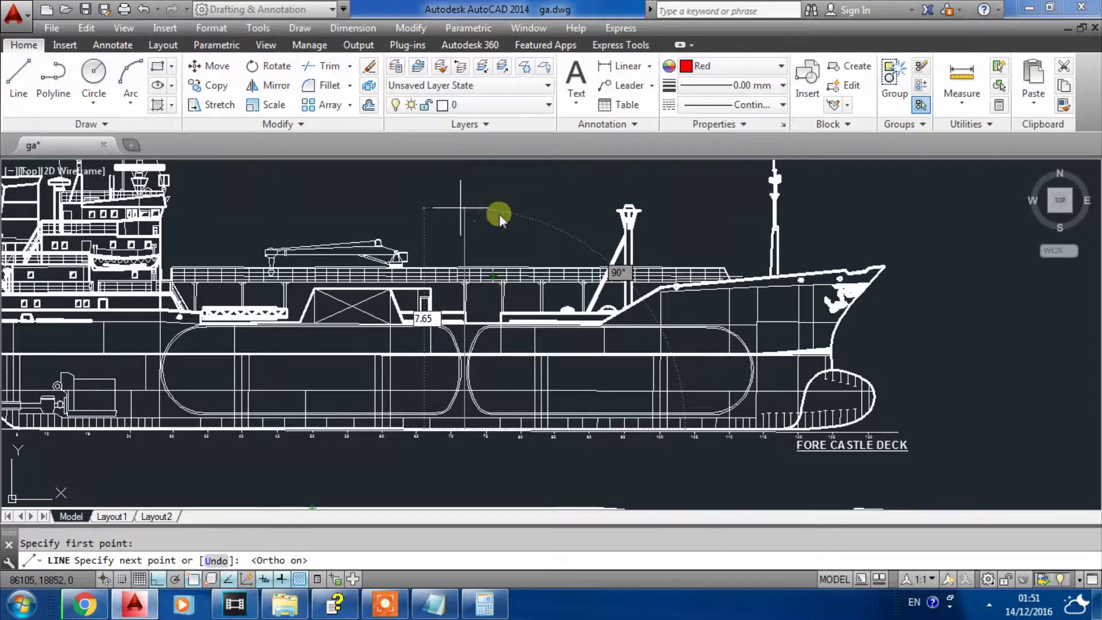
{"action": "key", "text": "Return"}
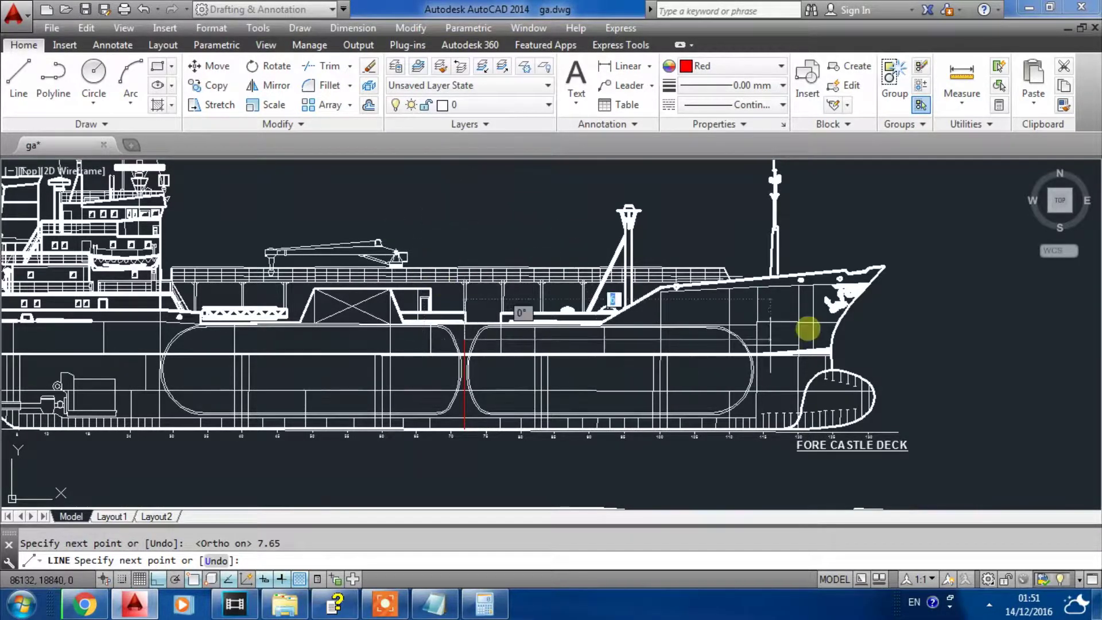
{"action": "left_click", "coordinate": [929, 325]}
{"action": "key", "text": "Return"}
Stretch the red waterline's left end out past the stern
{"action": "left_click", "coordinate": [893, 344]}
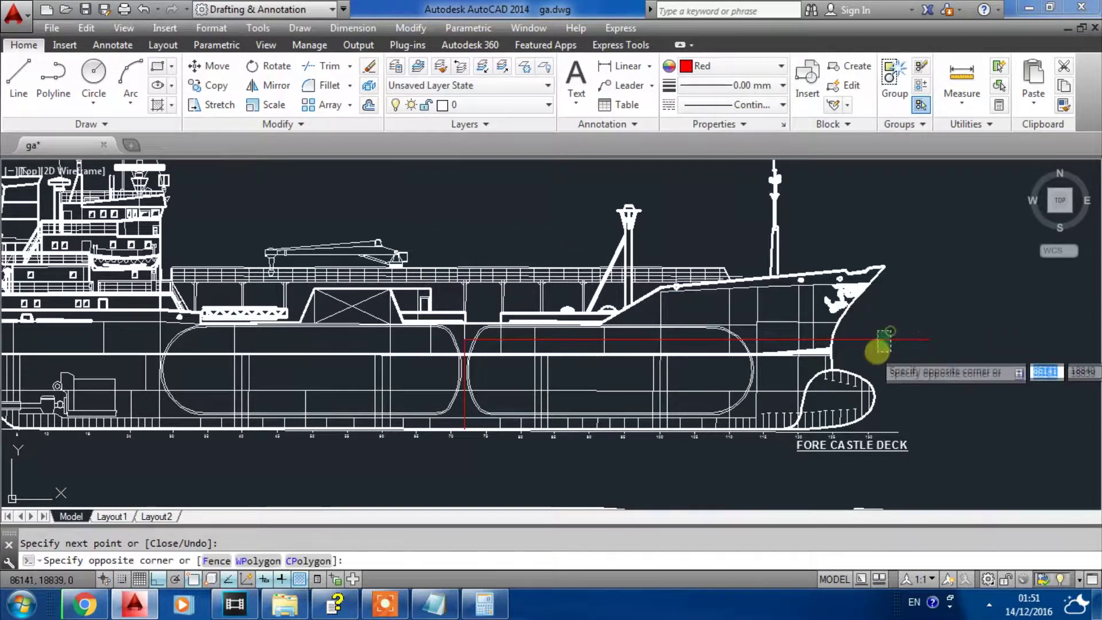
{"action": "left_click", "coordinate": [727, 319]}
{"action": "scroll", "coordinate": [660, 324], "scroll_direction": "down", "scroll_amount": 2}
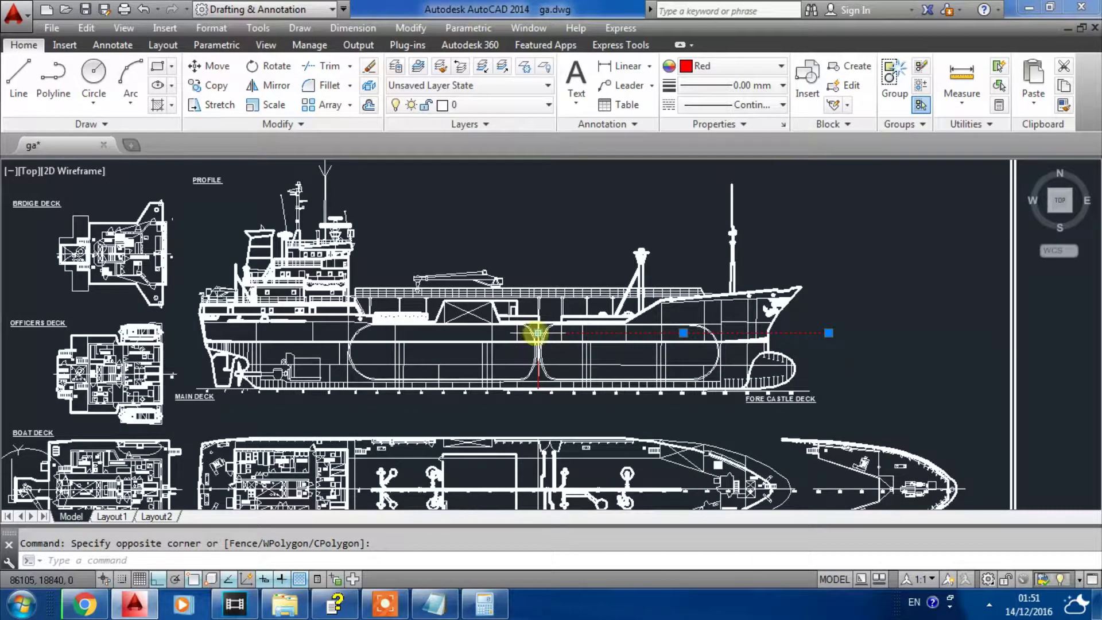
{"action": "left_click", "coordinate": [529, 332]}
{"action": "left_click", "coordinate": [179, 334]}
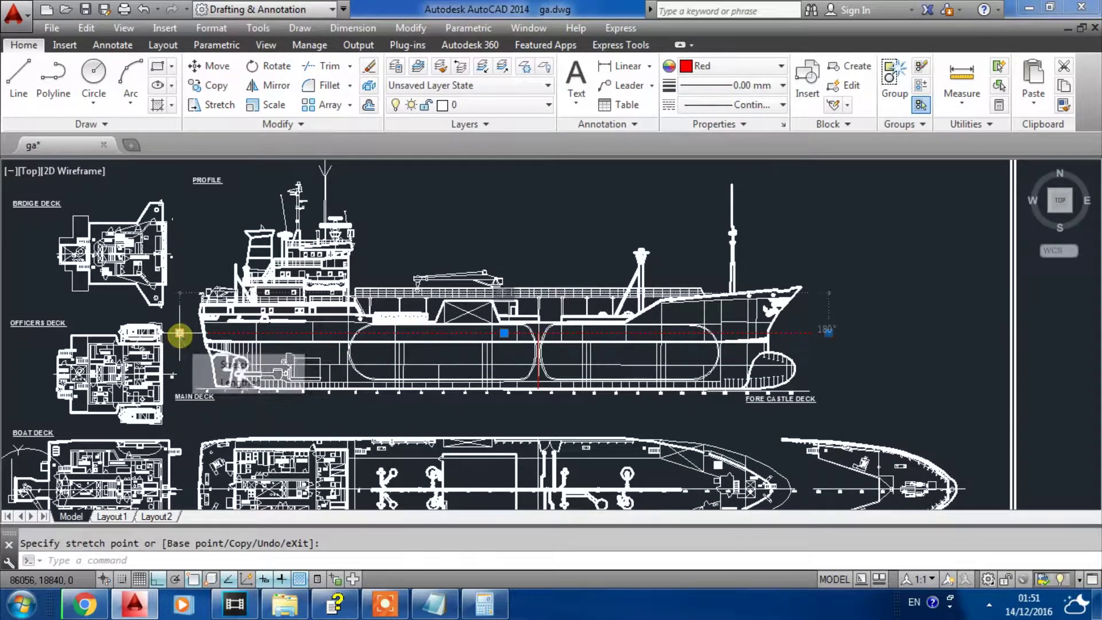
{"action": "key", "text": "Escape"}
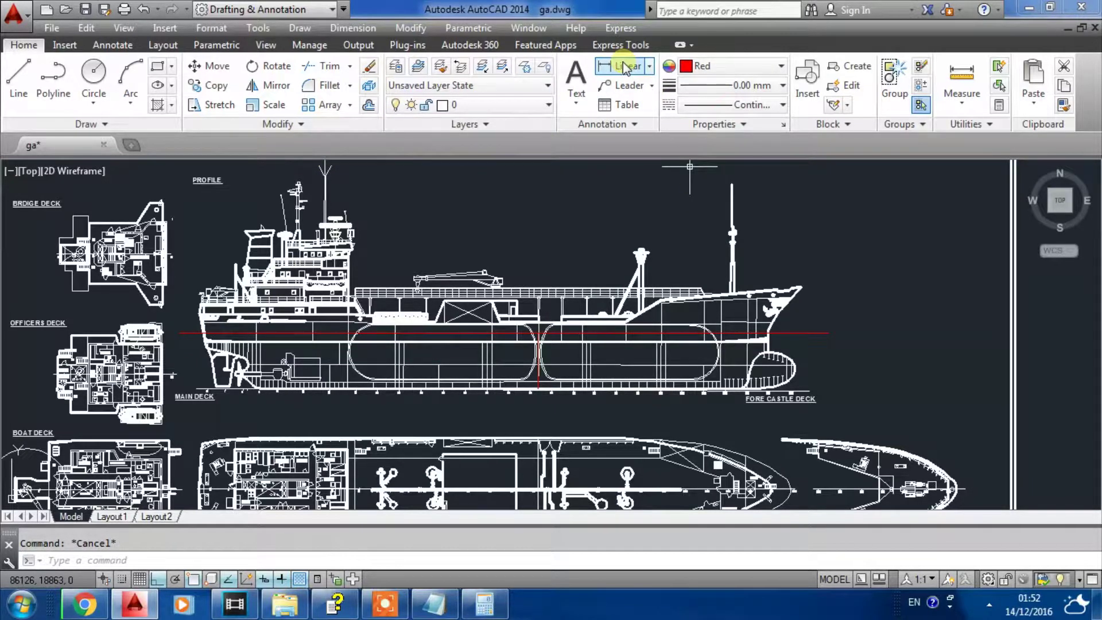
Measure the red waterline between stern and bow ends, giving a distance of 78
{"action": "left_click", "coordinate": [962, 77]}
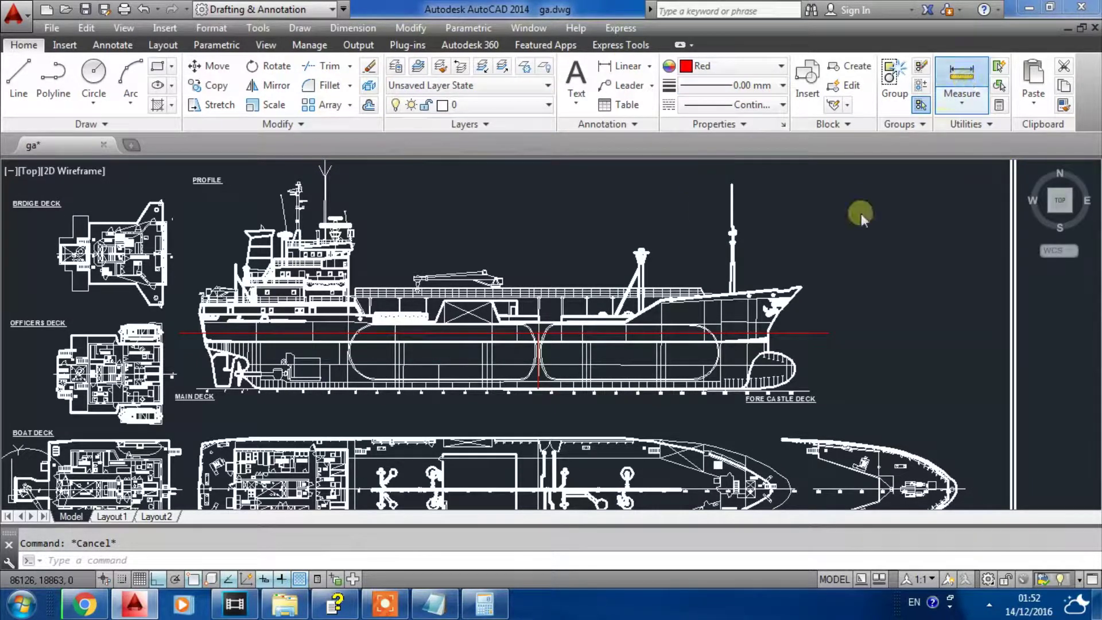
{"action": "left_click", "coordinate": [774, 334]}
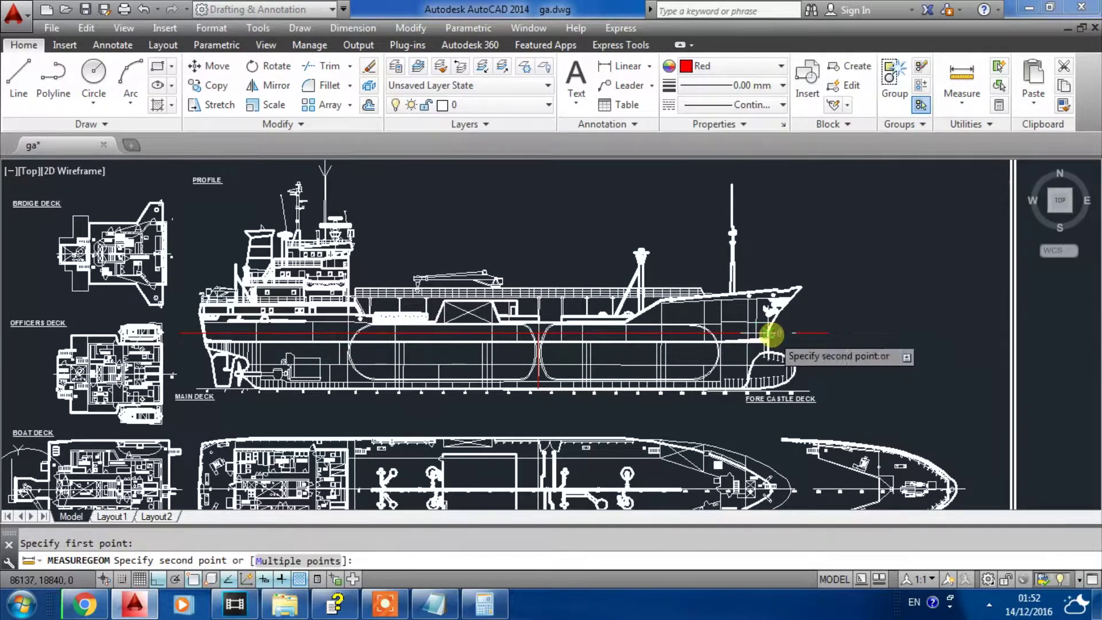
{"action": "scroll", "coordinate": [199, 332], "scroll_direction": "up", "scroll_amount": 8}
{"action": "left_click", "coordinate": [206, 337]}
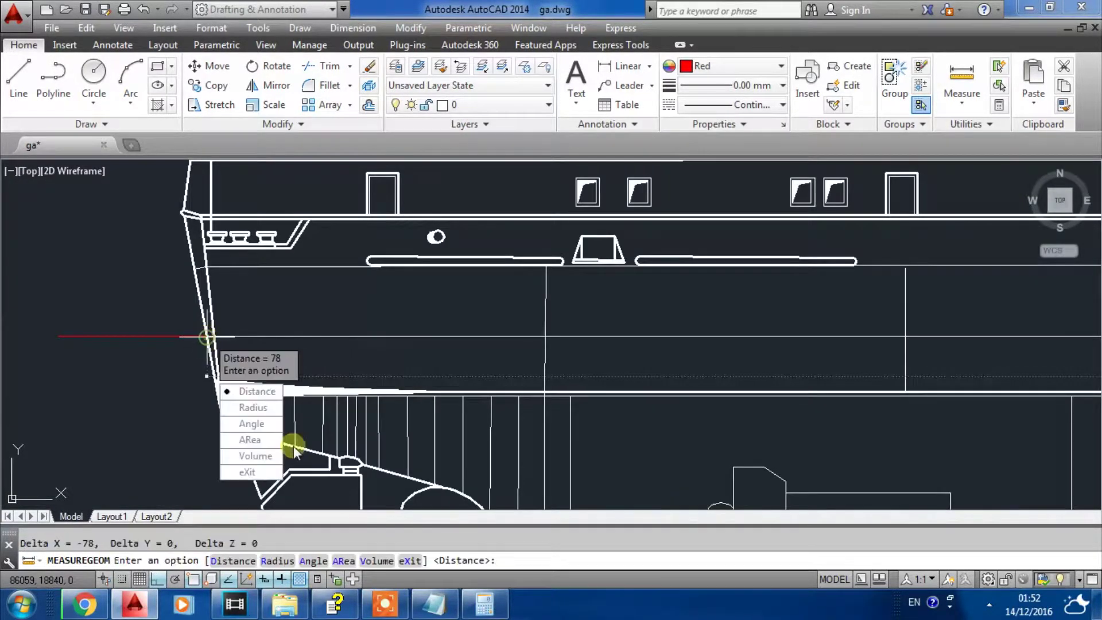
{"action": "left_click", "coordinate": [257, 390]}
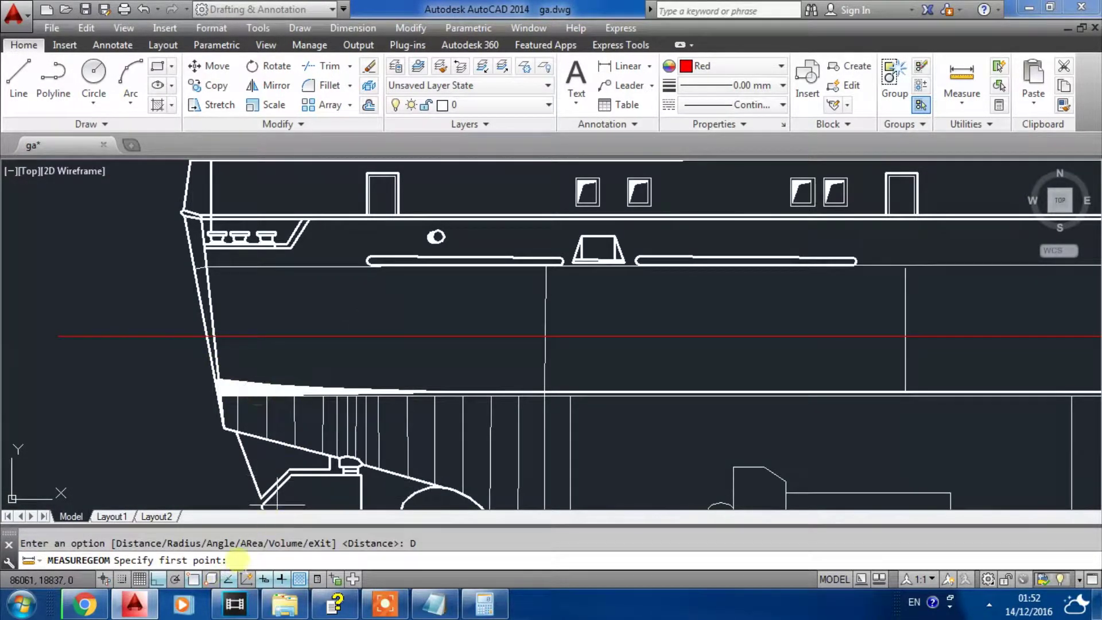
{"action": "left_click", "coordinate": [210, 344]}
{"action": "scroll", "coordinate": [211, 344], "scroll_direction": "down", "scroll_amount": 8}
{"action": "scroll", "coordinate": [878, 343], "scroll_direction": "down", "scroll_amount": 3}
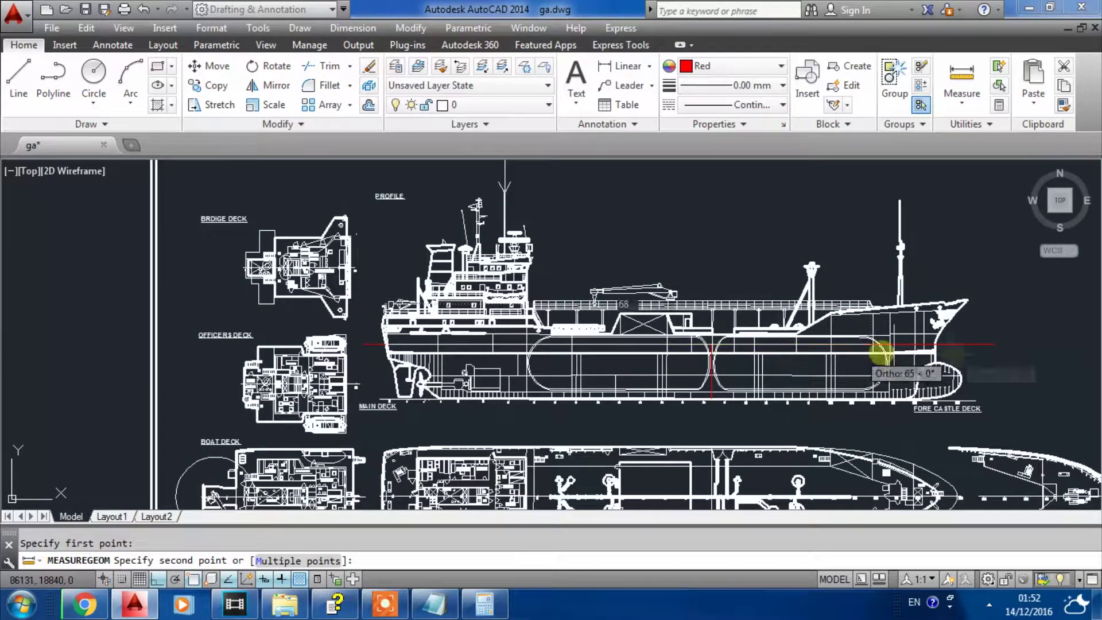
{"action": "left_click", "coordinate": [936, 344]}
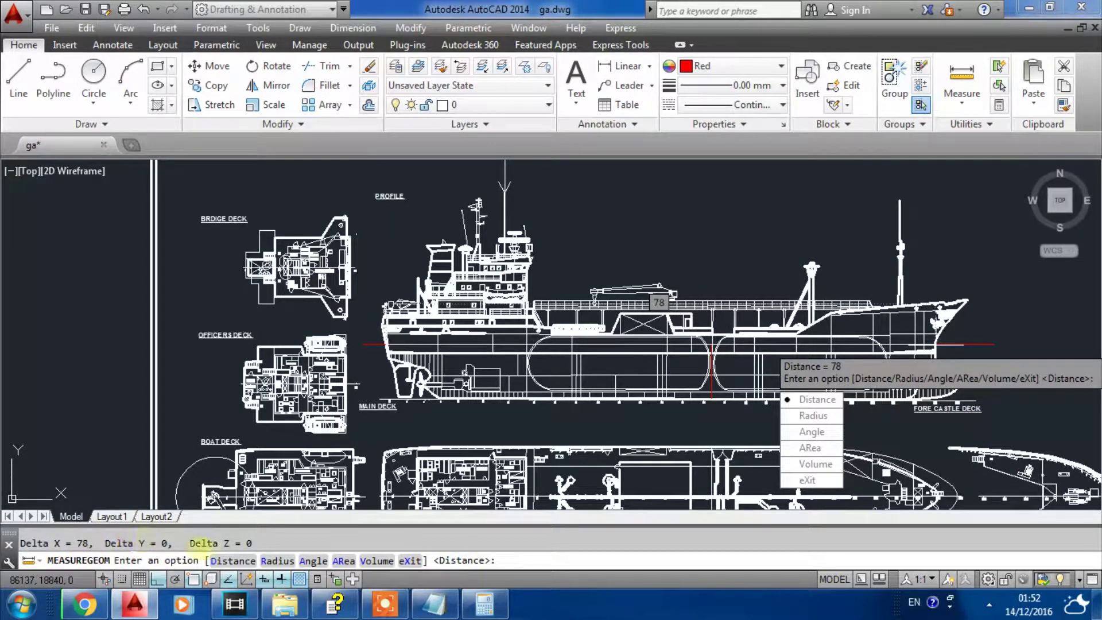
{"action": "left_click", "coordinate": [435, 604]}
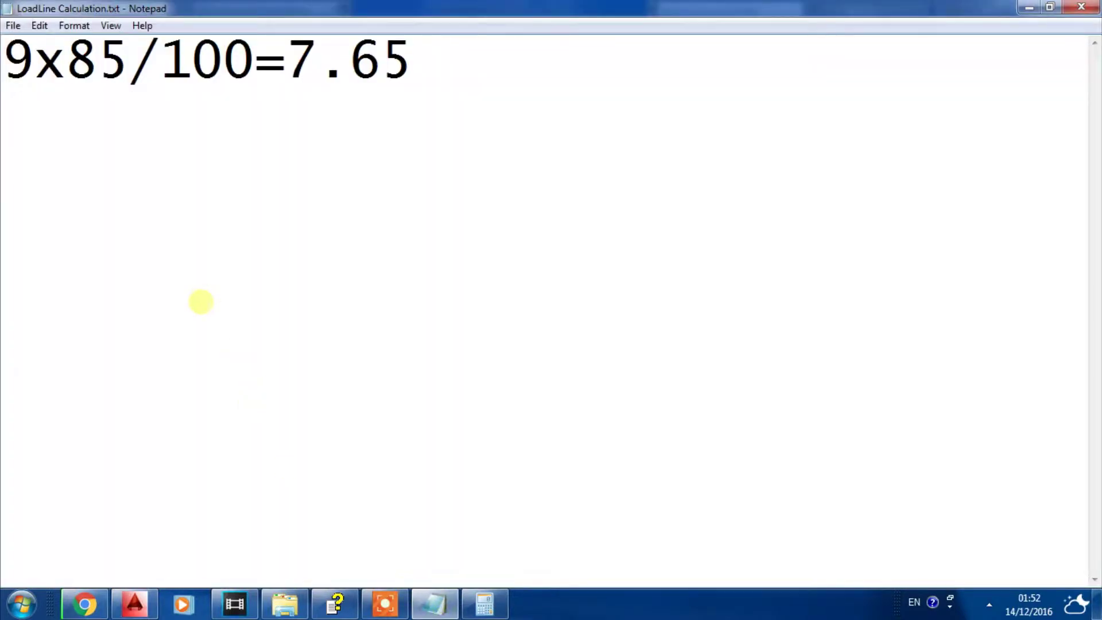
Add a second line reading '78 at 0.85 D' to the calculation notes
{"action": "key", "text": "Return"}
{"action": "type", "text": "78"}
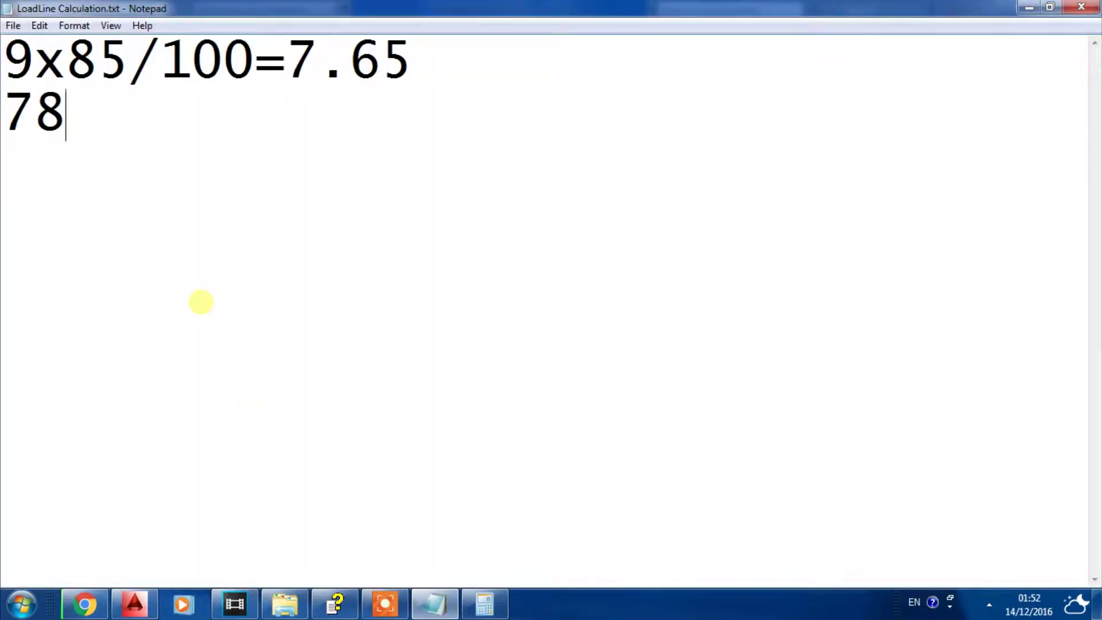
{"action": "type", "text": " at"}
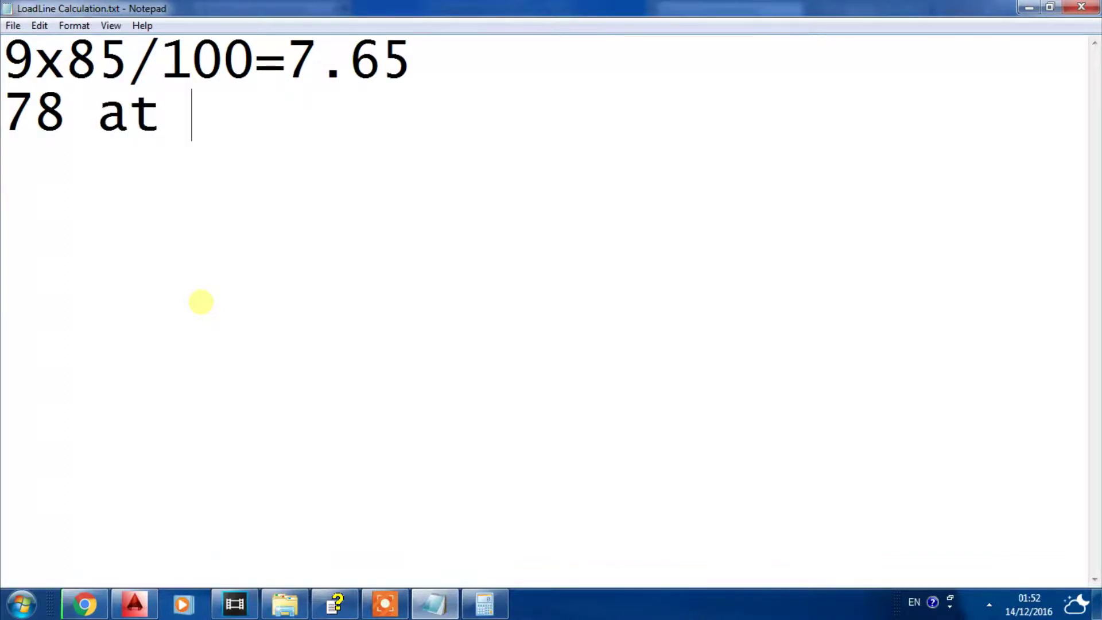
{"action": "type", "text": " 0.85"}
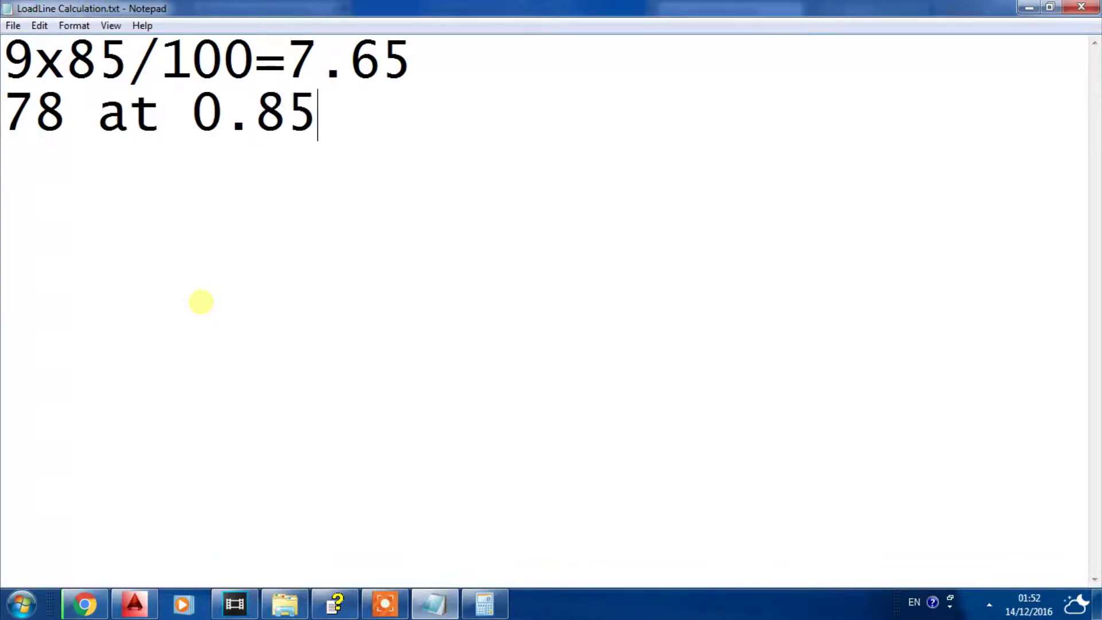
{"action": "type", "text": " D"}
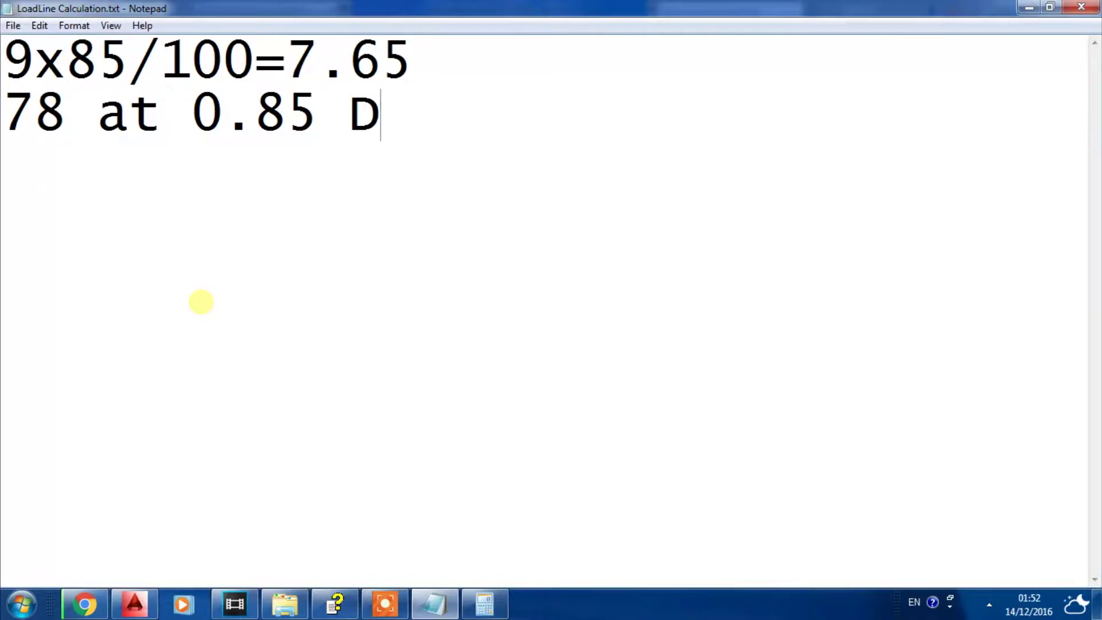
{"action": "left_click", "coordinate": [348, 608]}
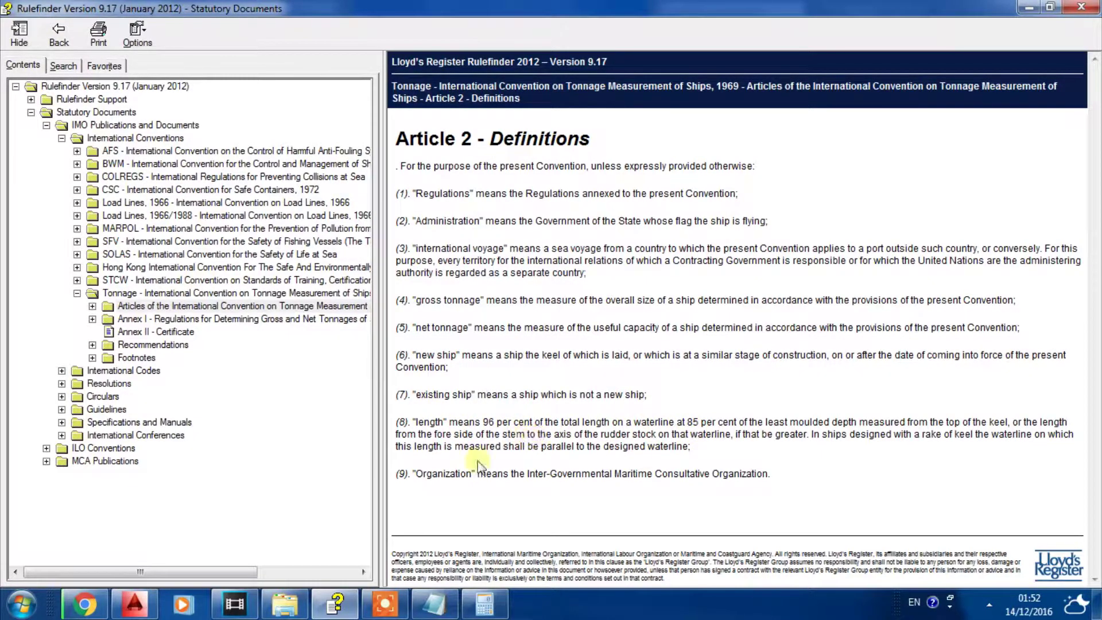
Start a third Notepad line with the expression 78x96/100=
{"action": "left_click", "coordinate": [434, 603]}
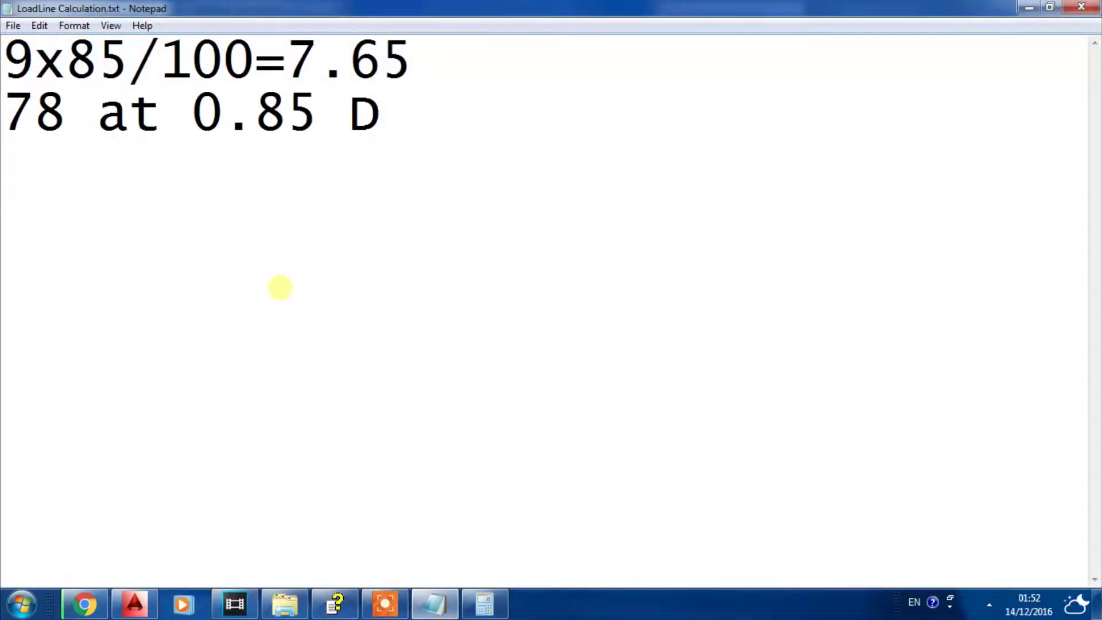
{"action": "left_click", "coordinate": [68, 209]}
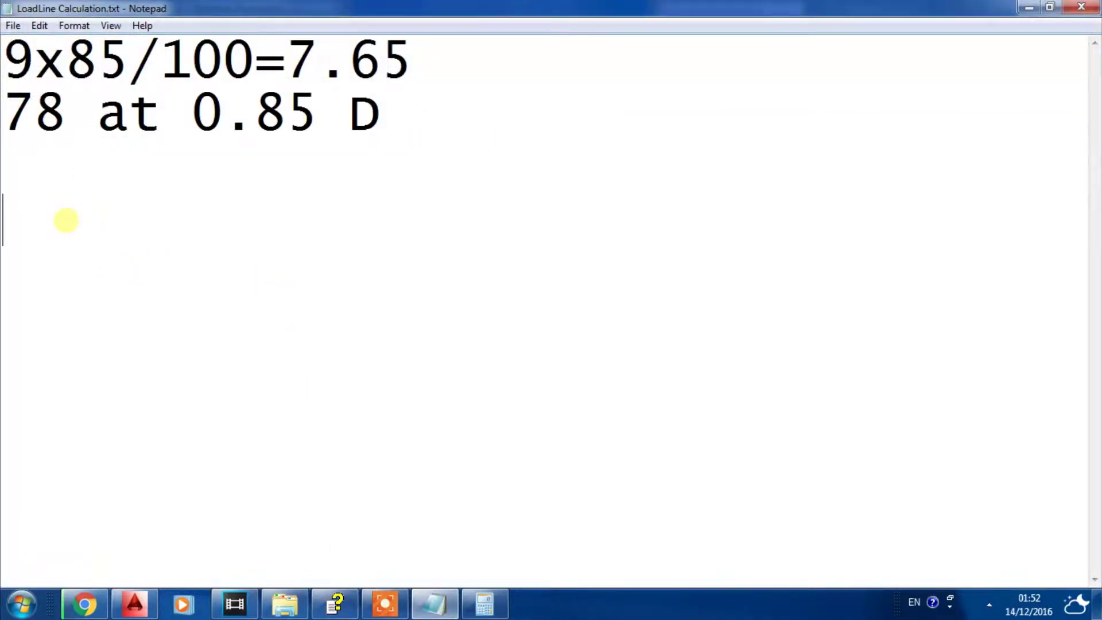
{"action": "type", "text": "78"}
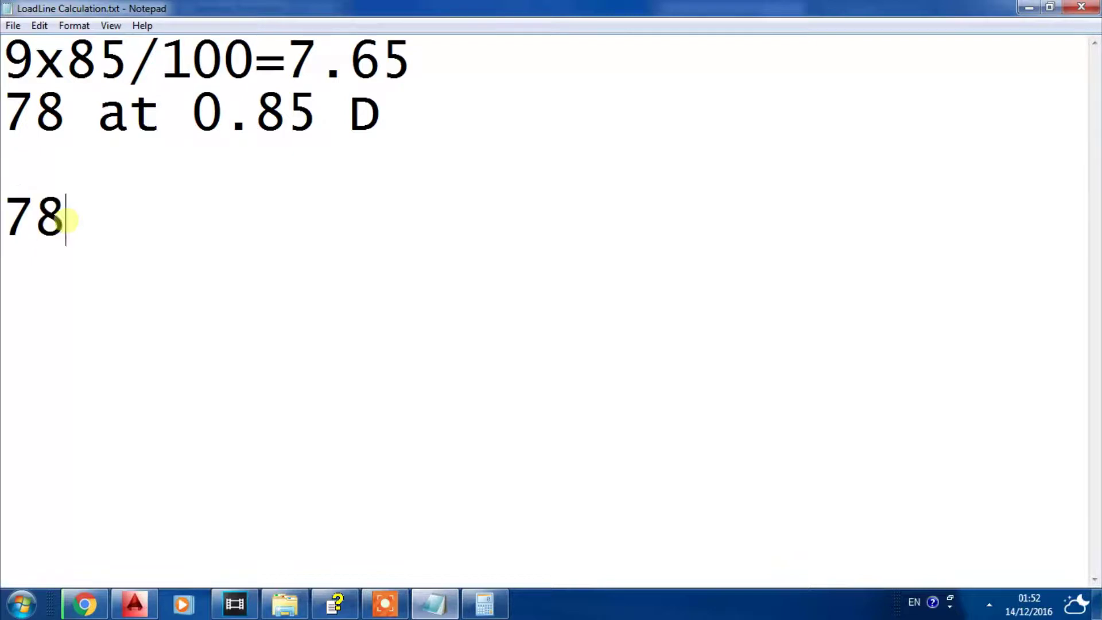
{"action": "type", "text": "x"}
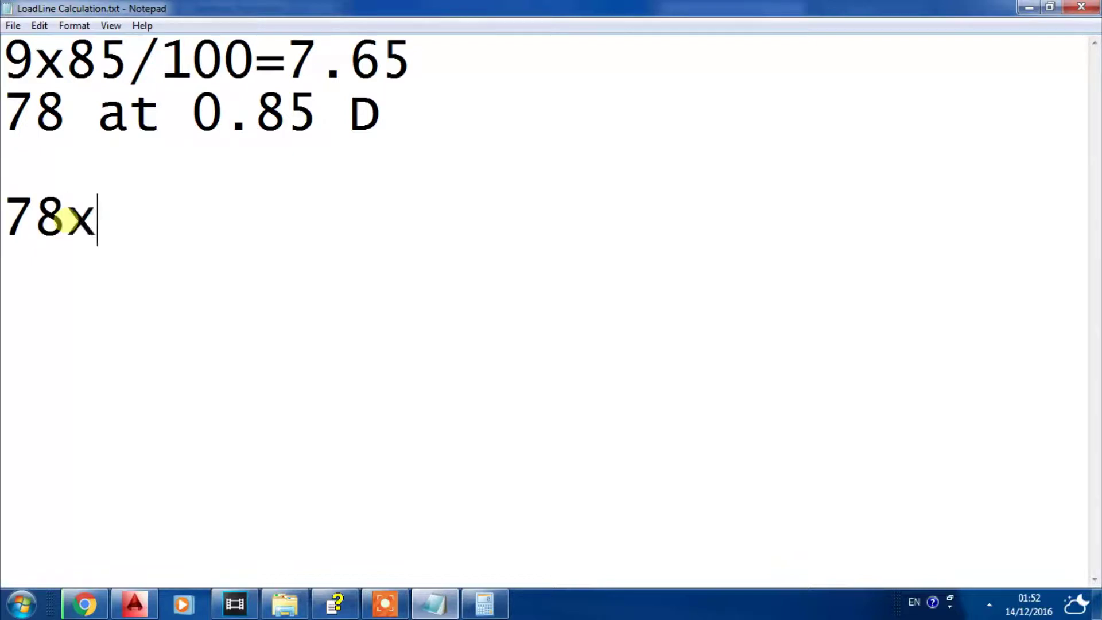
{"action": "type", "text": "96/10"}
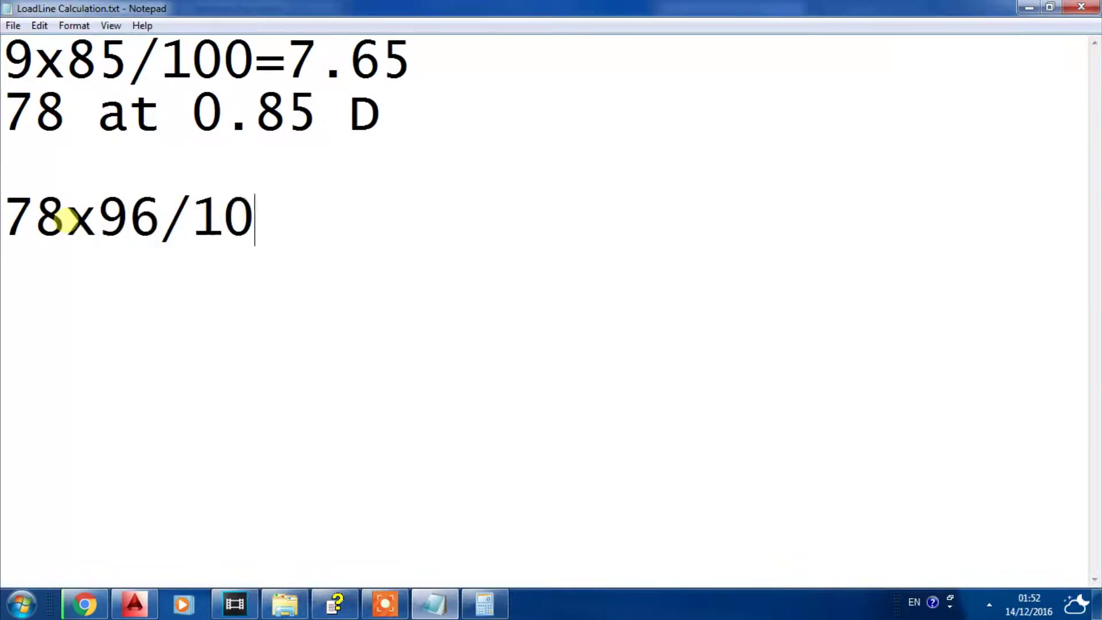
{"action": "type", "text": "0="}
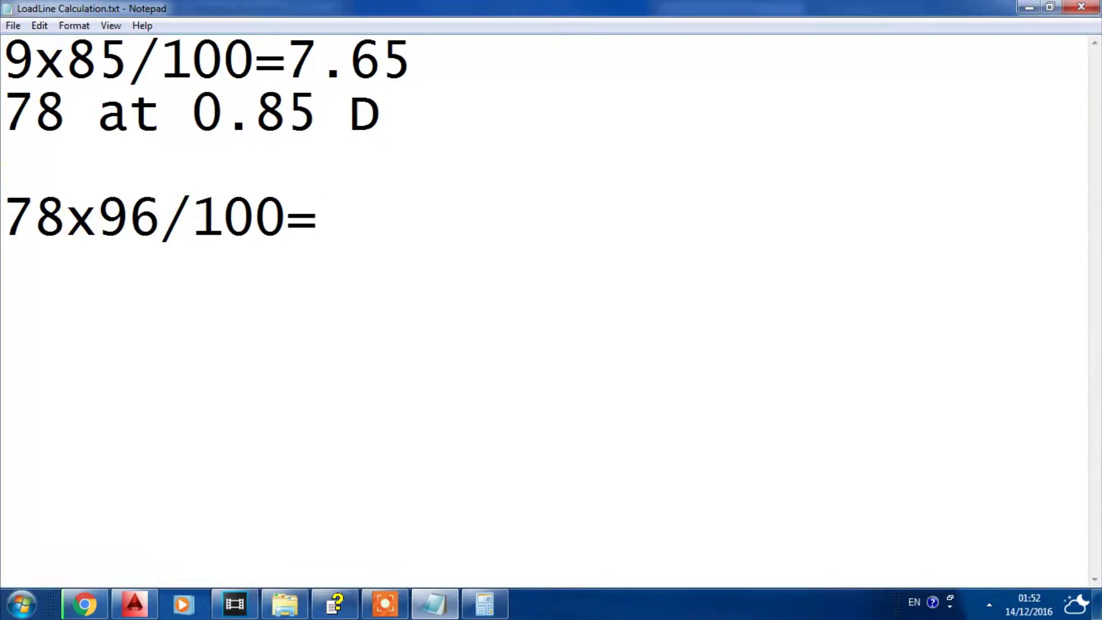
Compute 78×96/100 in Calculator and write 74.88 after the equals sign
{"action": "left_click", "coordinate": [434, 604]}
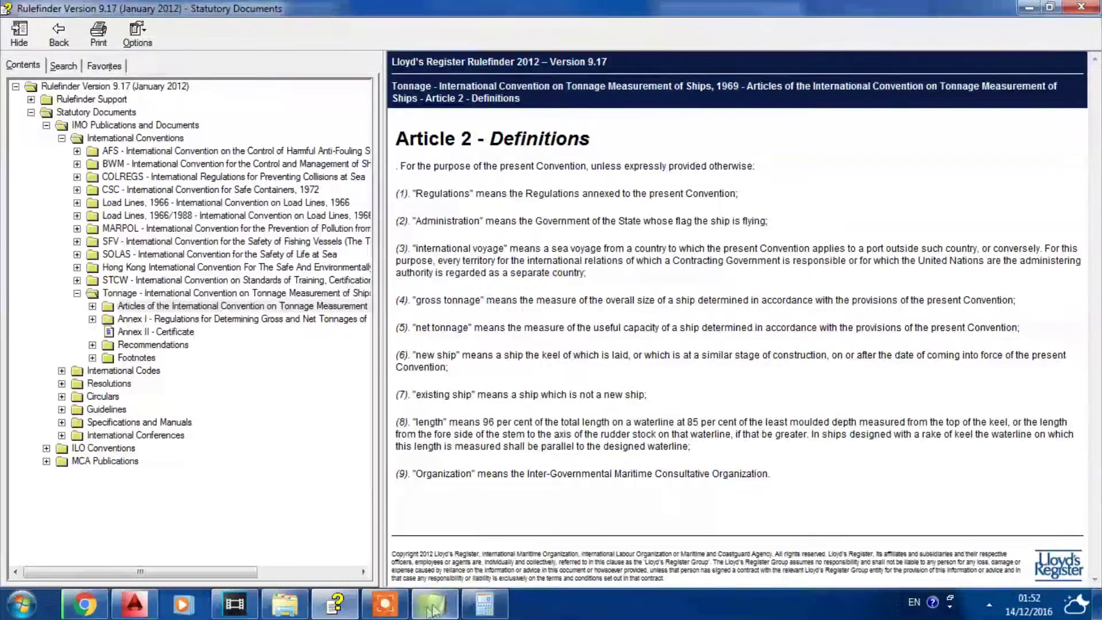
{"action": "mouse_move", "coordinate": [498, 613]}
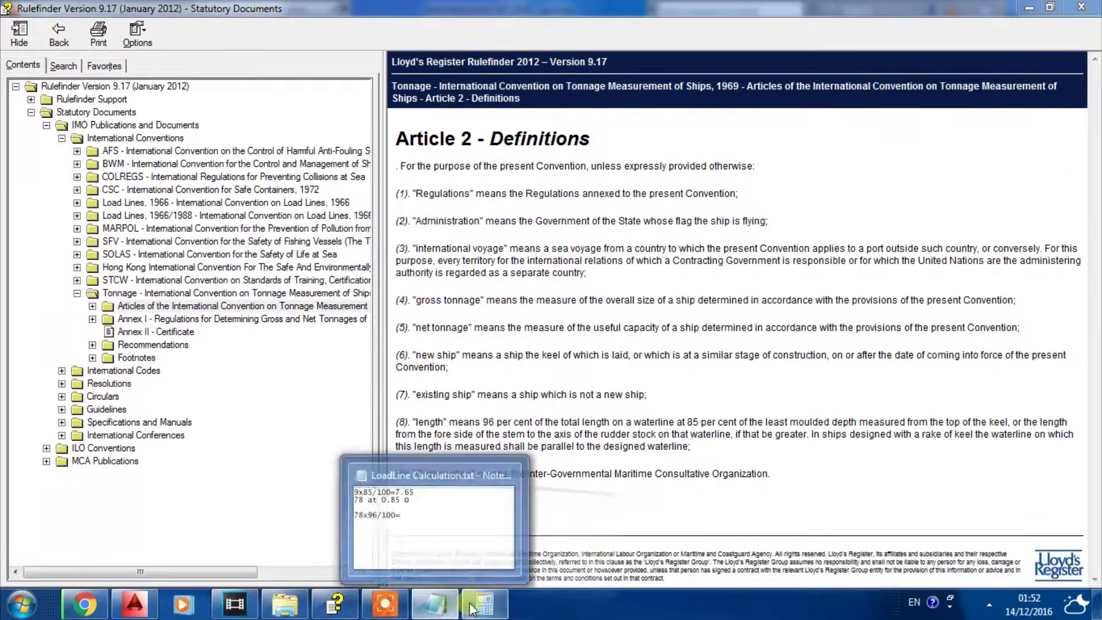
{"action": "left_click", "coordinate": [510, 534]}
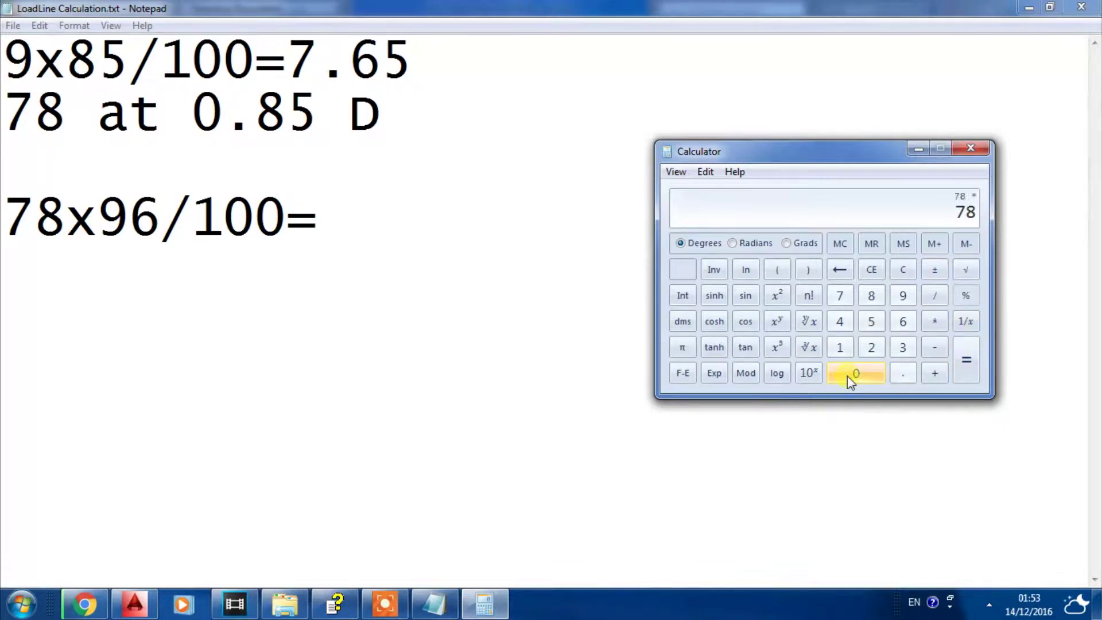
{"action": "key", "text": "slash"}
{"action": "key", "text": "1"}
{"action": "key", "text": "Return"}
{"action": "left_click", "coordinate": [369, 220]}
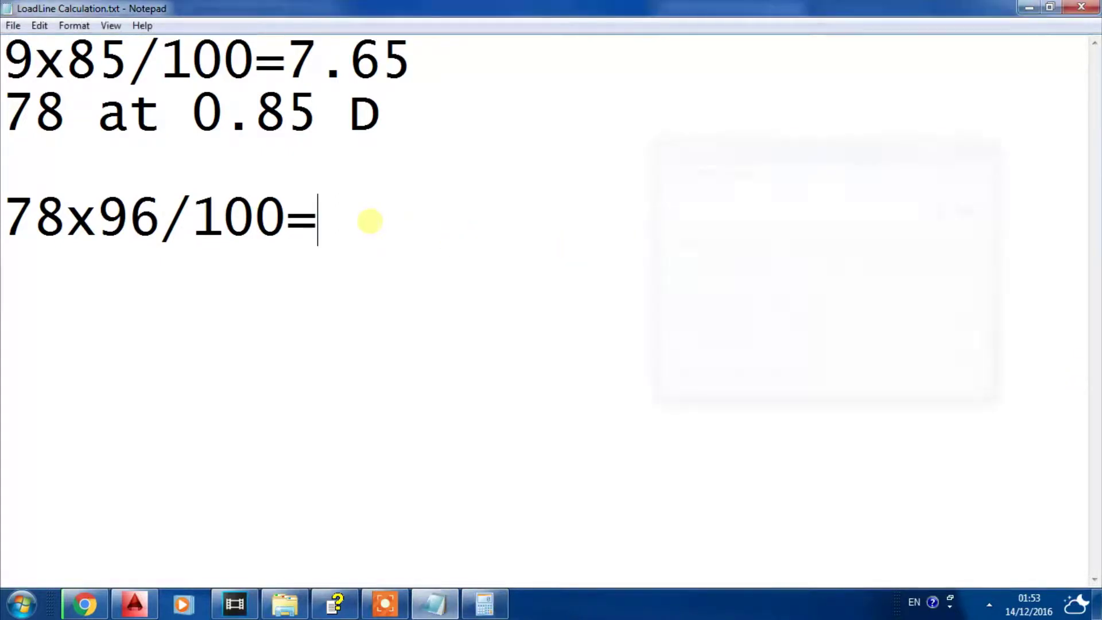
{"action": "type", "text": "74.88"}
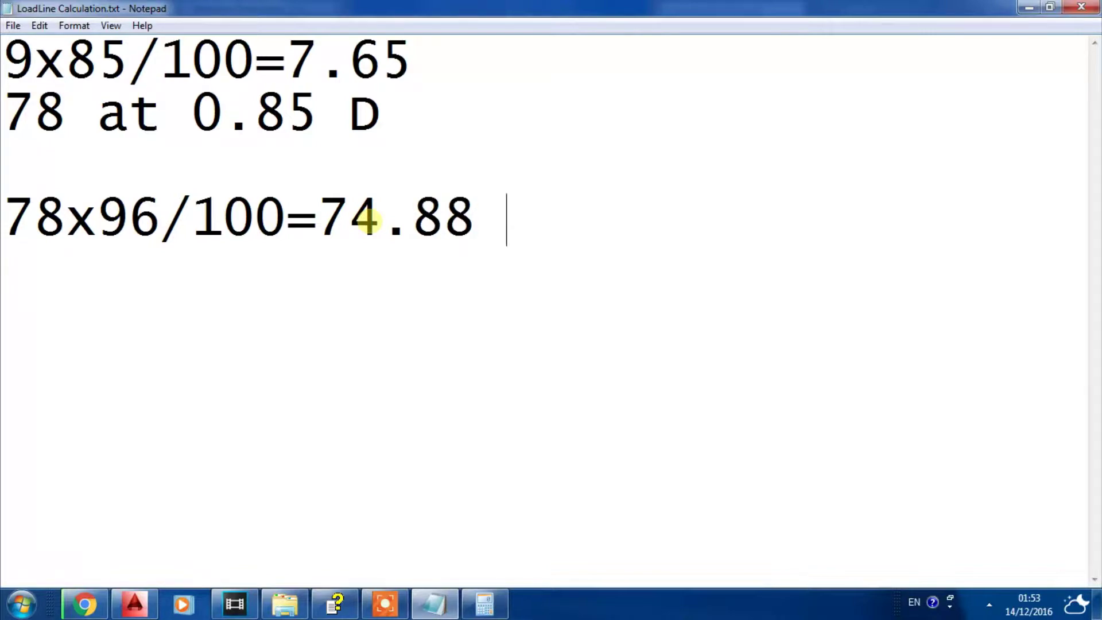
{"action": "left_click", "coordinate": [335, 604]}
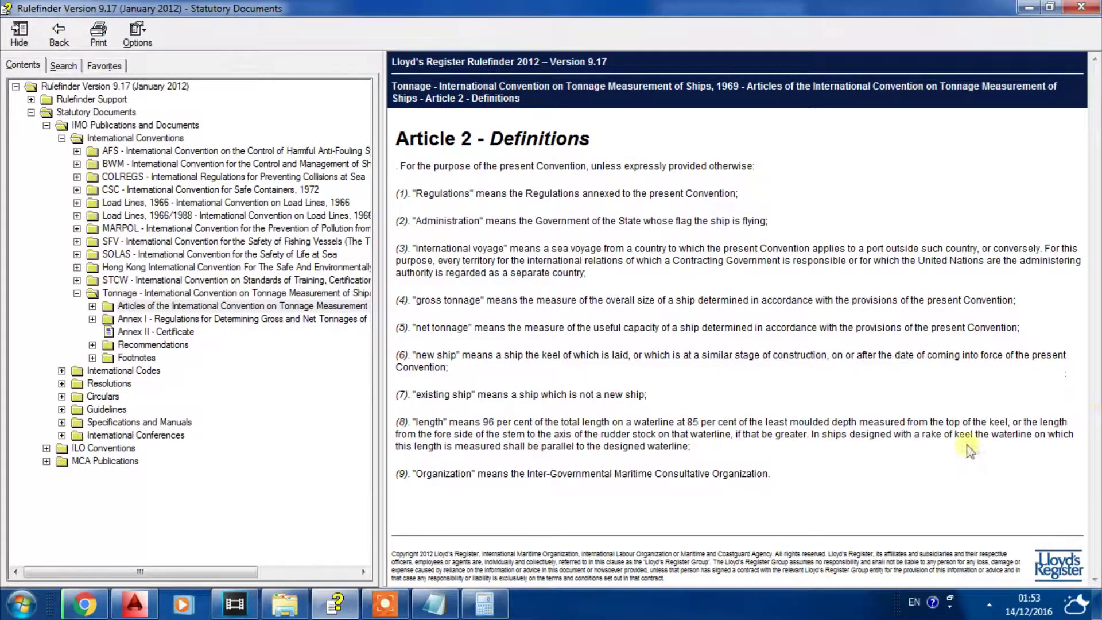
Highlight the stem-to-rudder-stock length clause and the 85 per cent waterline wording in Article 2
{"action": "mouse_move", "coordinate": [1012, 422]}
{"action": "left_mouse_down"}
{"action": "mouse_move", "coordinate": [1030, 435]}
{"action": "mouse_move", "coordinate": [1024, 426]}
{"action": "left_mouse_up"}
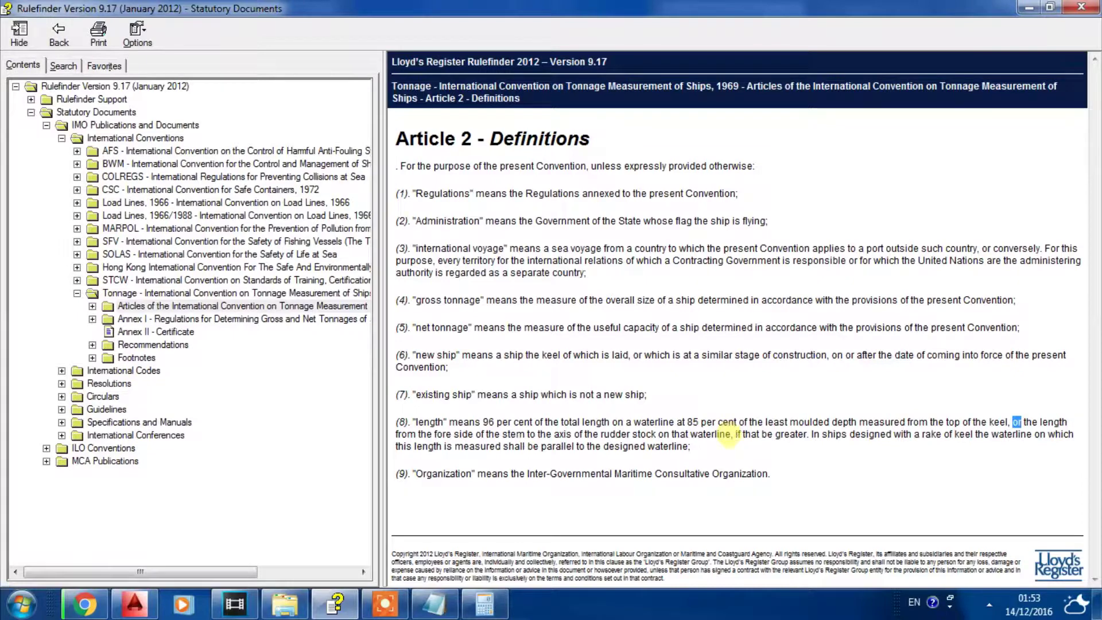
{"action": "left_click_drag", "start_coordinate": [730, 434], "coordinate": [396, 422]}
{"action": "left_click_drag", "start_coordinate": [1095, 390], "coordinate": [1027, 419]}
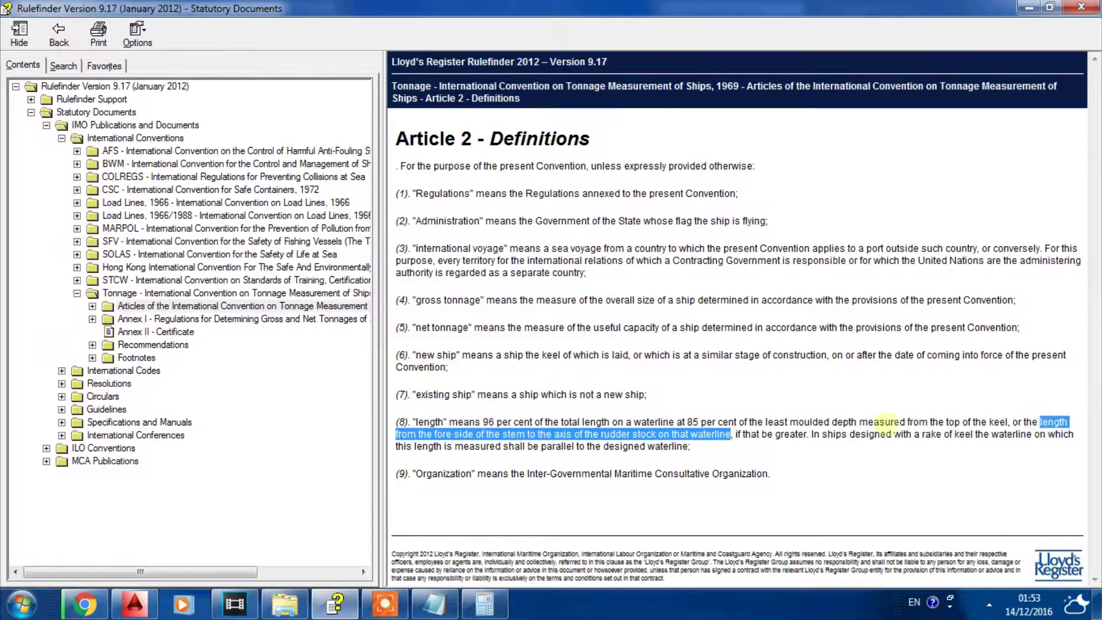
{"action": "left_click_drag", "start_coordinate": [687, 422], "coordinate": [823, 423]}
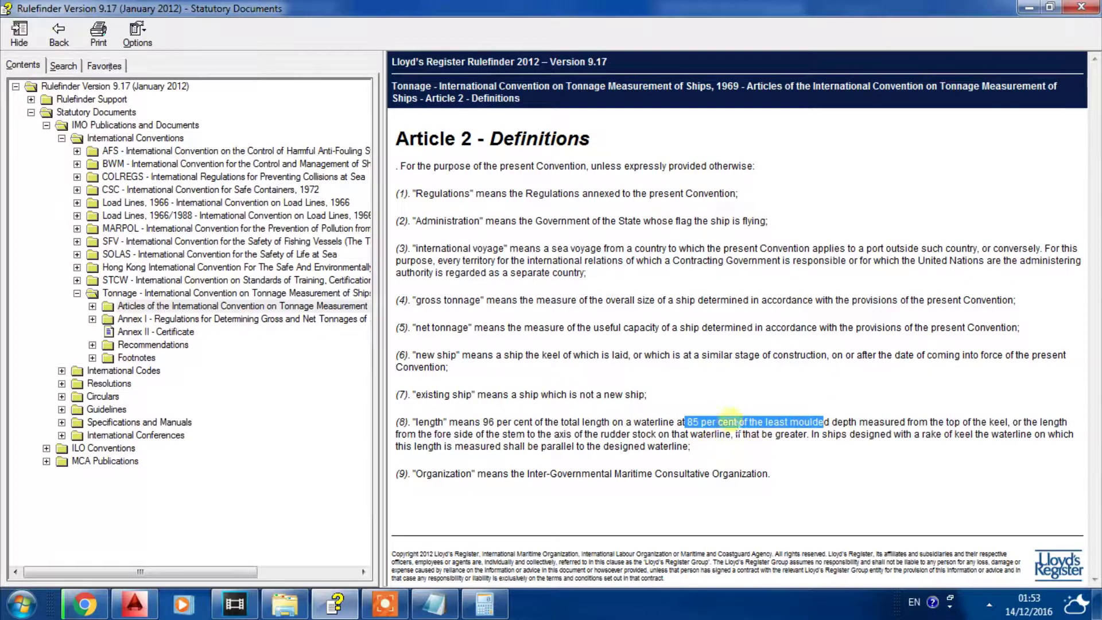
{"action": "left_click", "coordinate": [135, 604]}
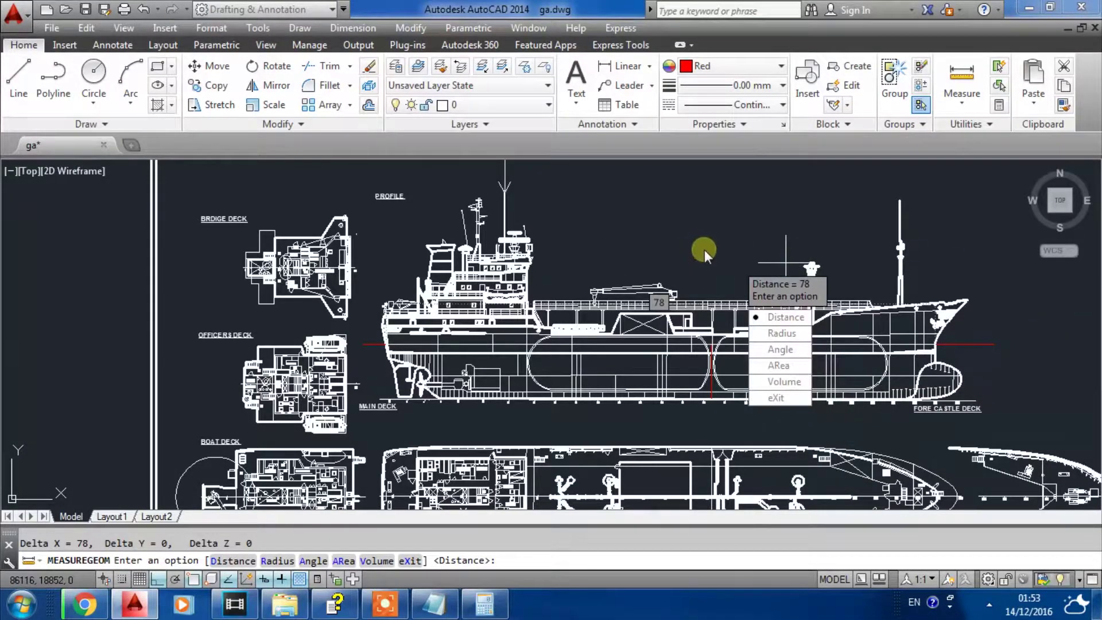
Cancel the leftover distance measurement and zoom in on the stern around the rudder stock
{"action": "key", "text": "Escape"}
{"action": "scroll", "coordinate": [467, 339], "scroll_direction": "up", "scroll_amount": 3}
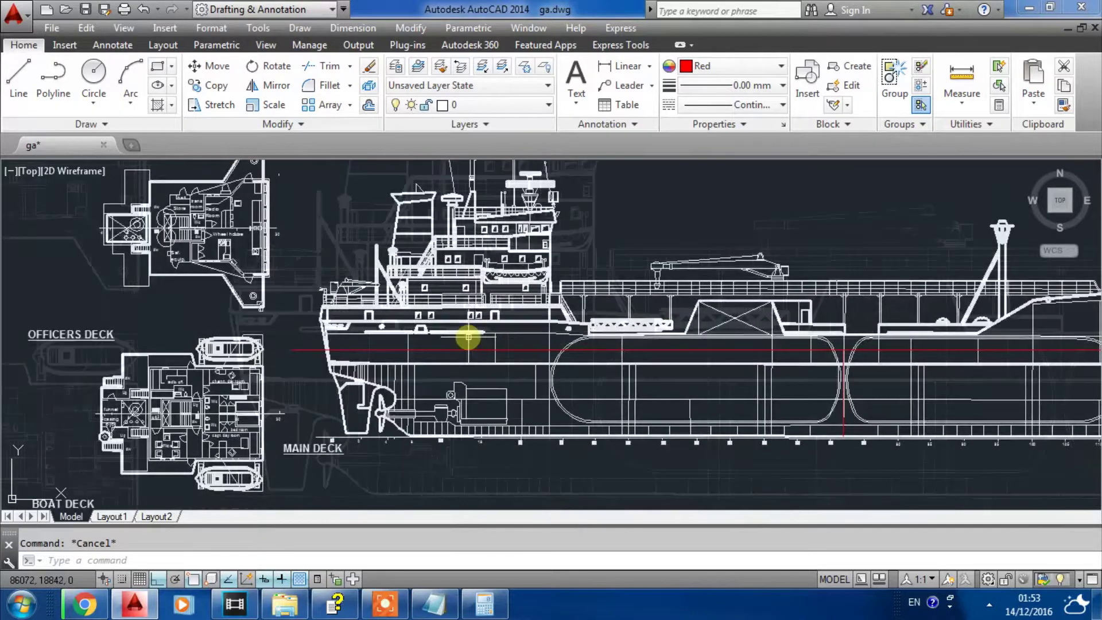
{"action": "scroll", "coordinate": [310, 455], "scroll_direction": "up", "scroll_amount": 3}
{"action": "scroll", "coordinate": [301, 373], "scroll_direction": "up", "scroll_amount": 3}
{"action": "scroll", "coordinate": [300, 374], "scroll_direction": "up", "scroll_amount": 2}
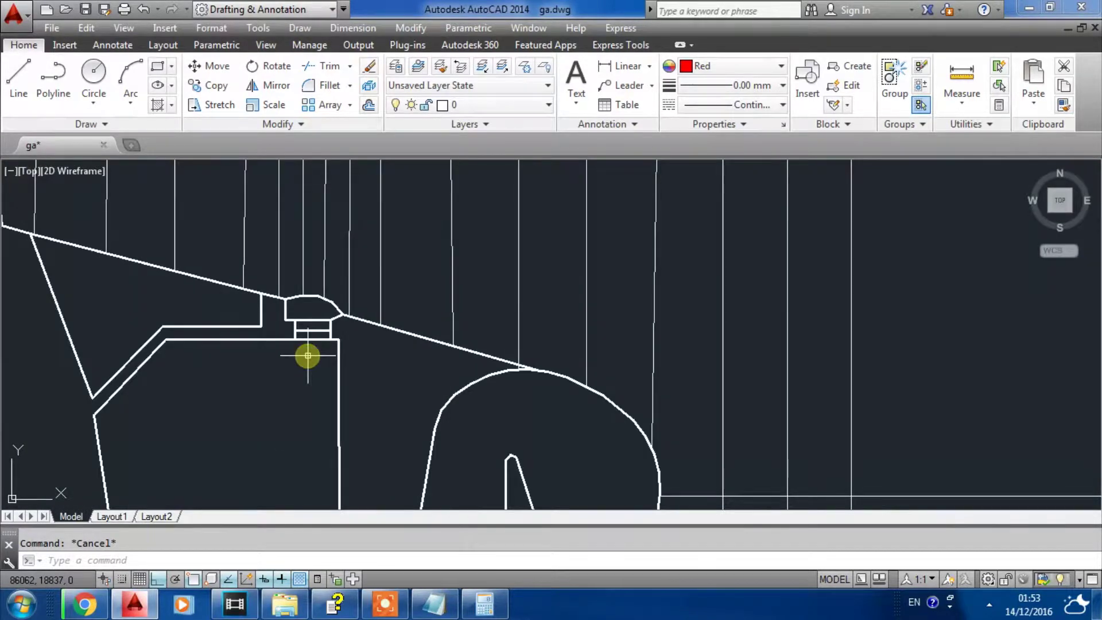
{"action": "type", "text": "l"}
{"action": "key", "text": "Return"}
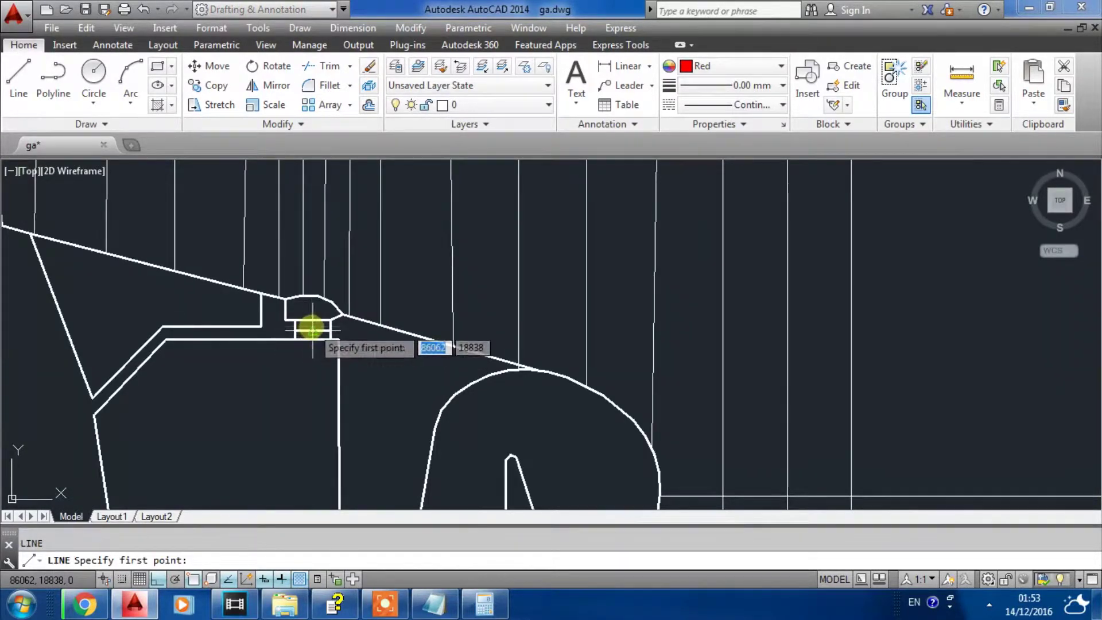
{"action": "left_click", "coordinate": [311, 328]}
{"action": "scroll", "coordinate": [332, 453], "scroll_direction": "down", "scroll_amount": 5}
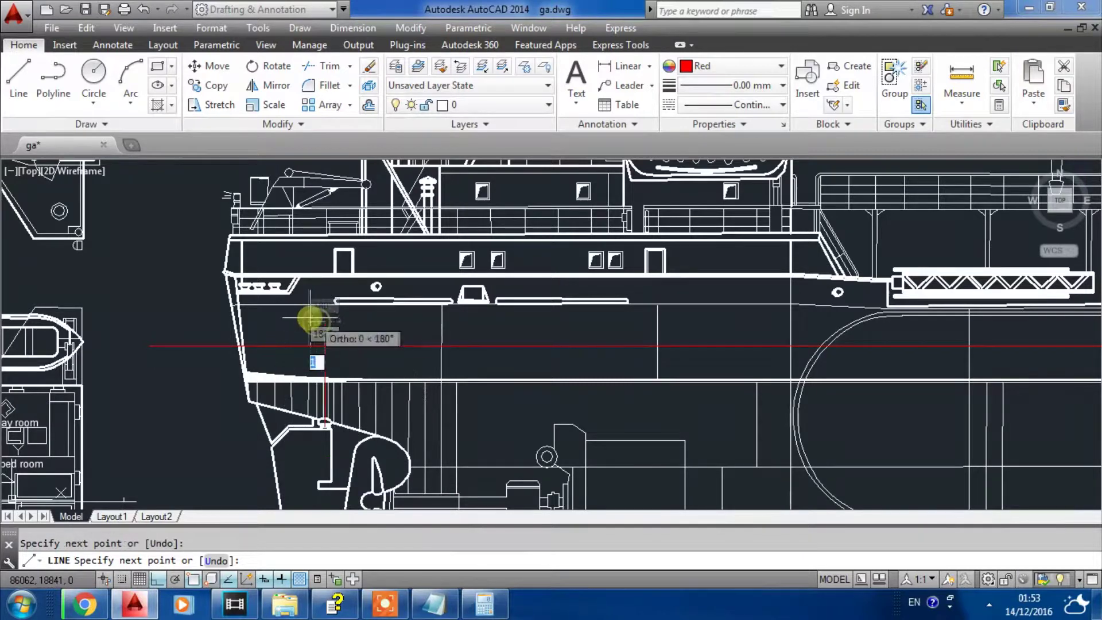
{"action": "key", "text": "Escape"}
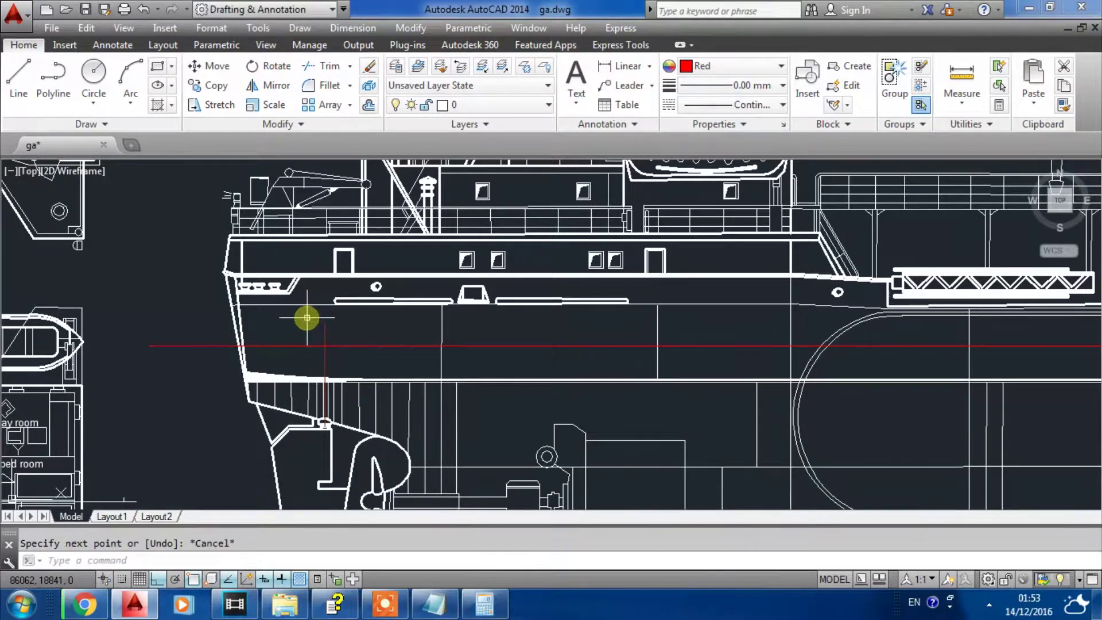
Add a linear dimension from the rudder axis to the stem on the red waterline, showing 74.52 above the ship
{"action": "left_click", "coordinate": [629, 67]}
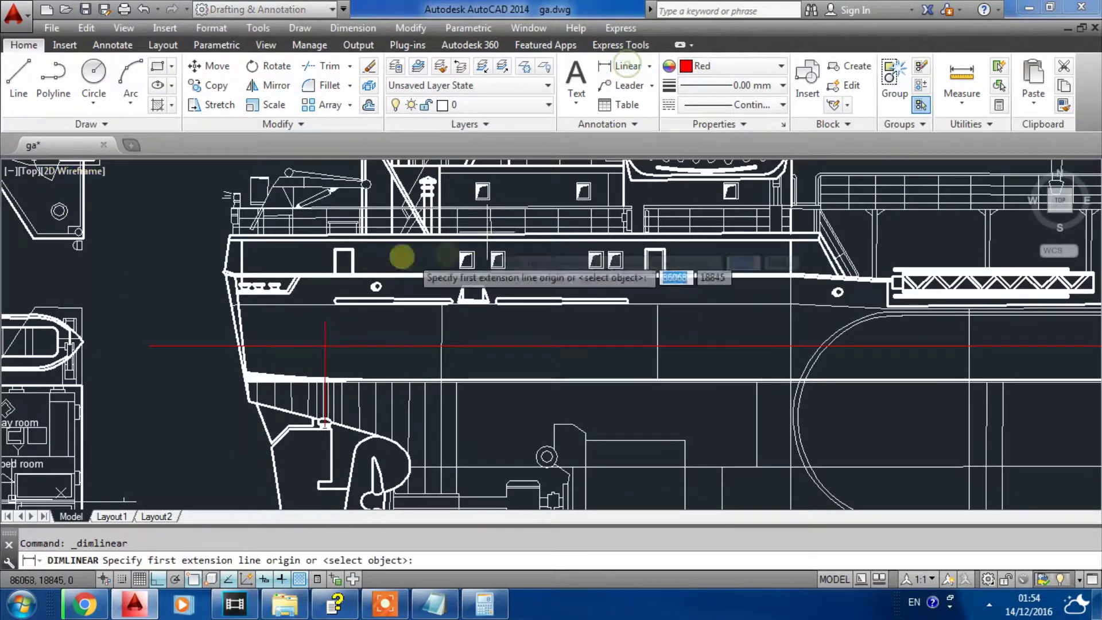
{"action": "left_click", "coordinate": [319, 346]}
{"action": "scroll", "coordinate": [299, 327], "scroll_direction": "down", "scroll_amount": 3}
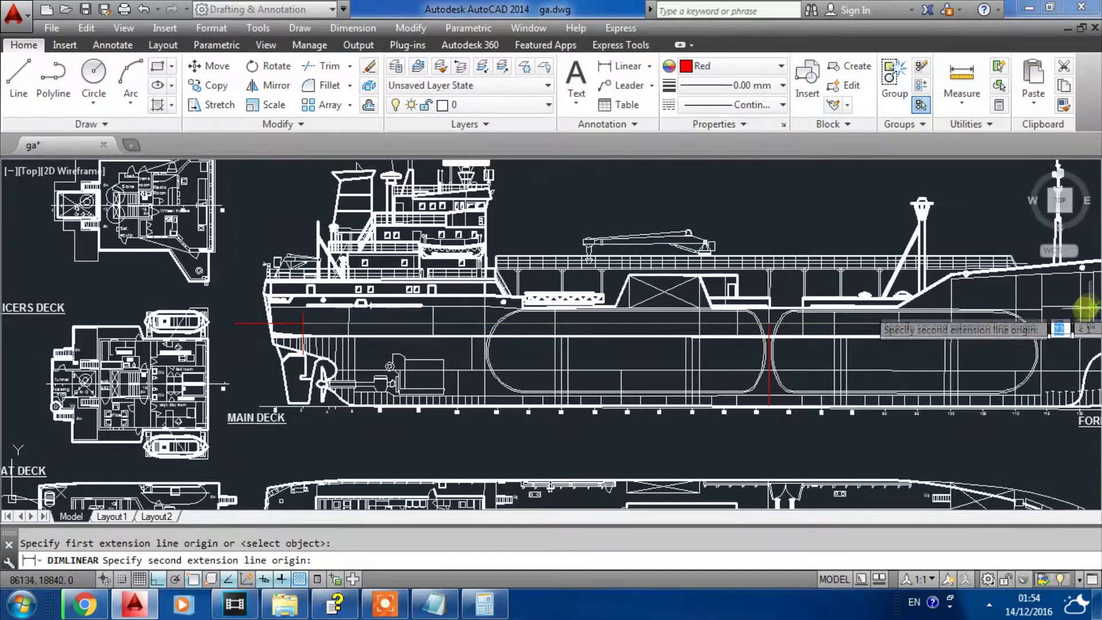
{"action": "scroll", "coordinate": [324, 356], "scroll_direction": "down", "scroll_amount": 5}
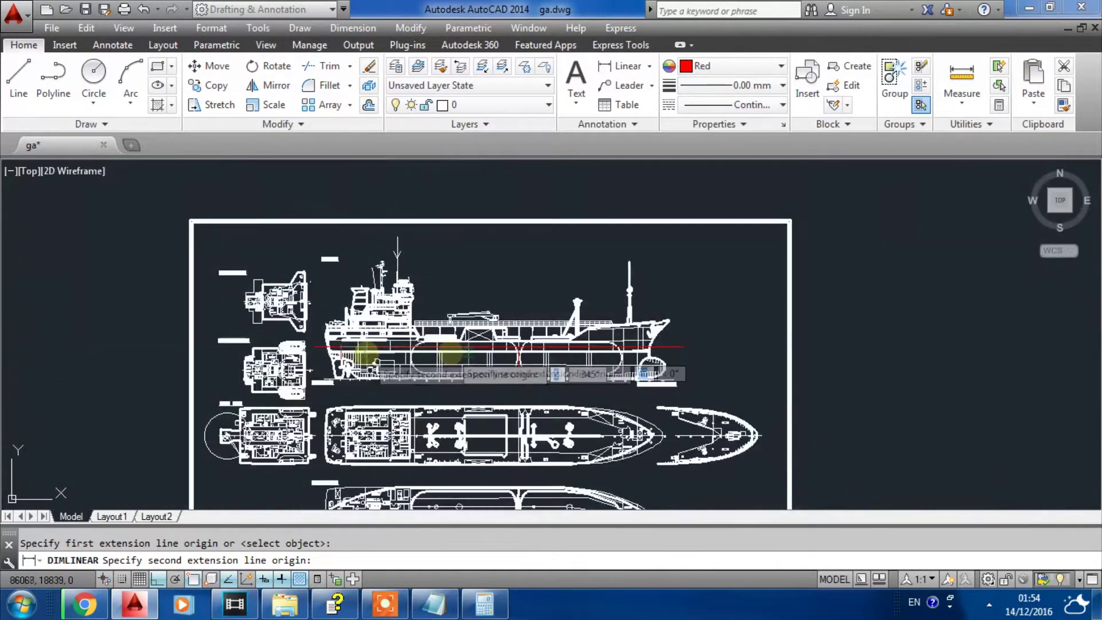
{"action": "scroll", "coordinate": [677, 352], "scroll_direction": "up", "scroll_amount": 6}
{"action": "left_click", "coordinate": [539, 331]}
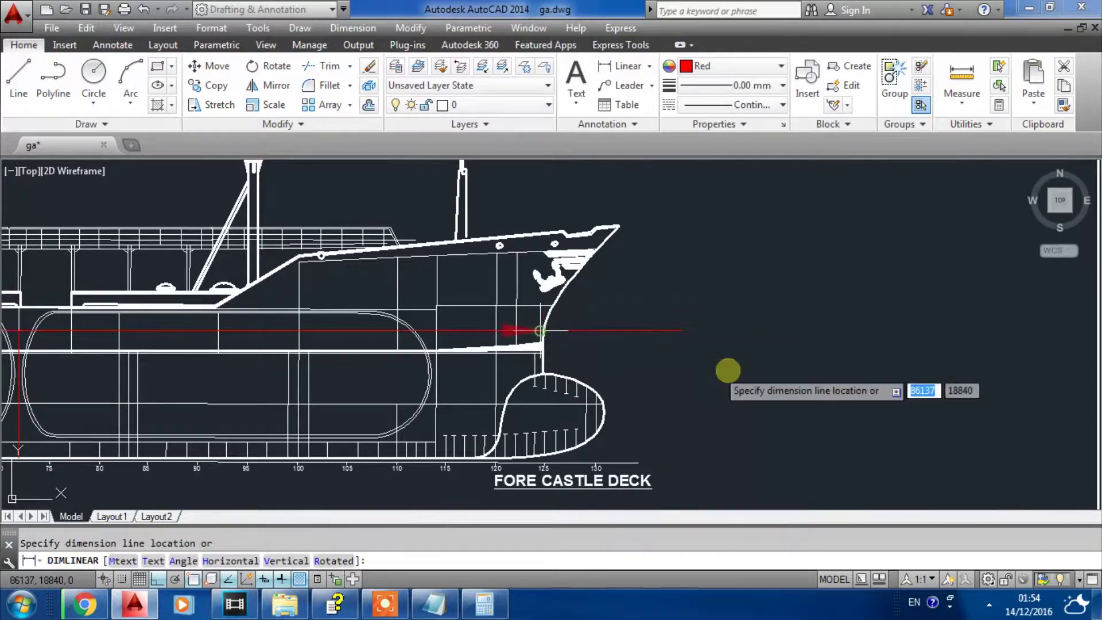
{"action": "scroll", "coordinate": [728, 371], "scroll_direction": "down", "scroll_amount": 5}
{"action": "left_click", "coordinate": [410, 231]}
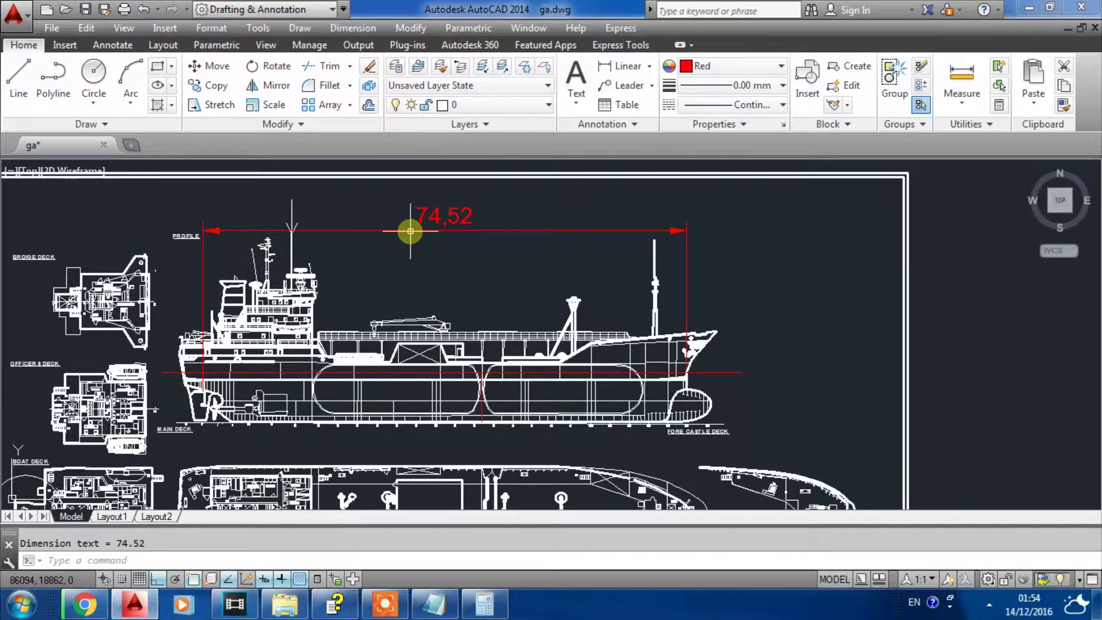
{"action": "left_click", "coordinate": [433, 605]}
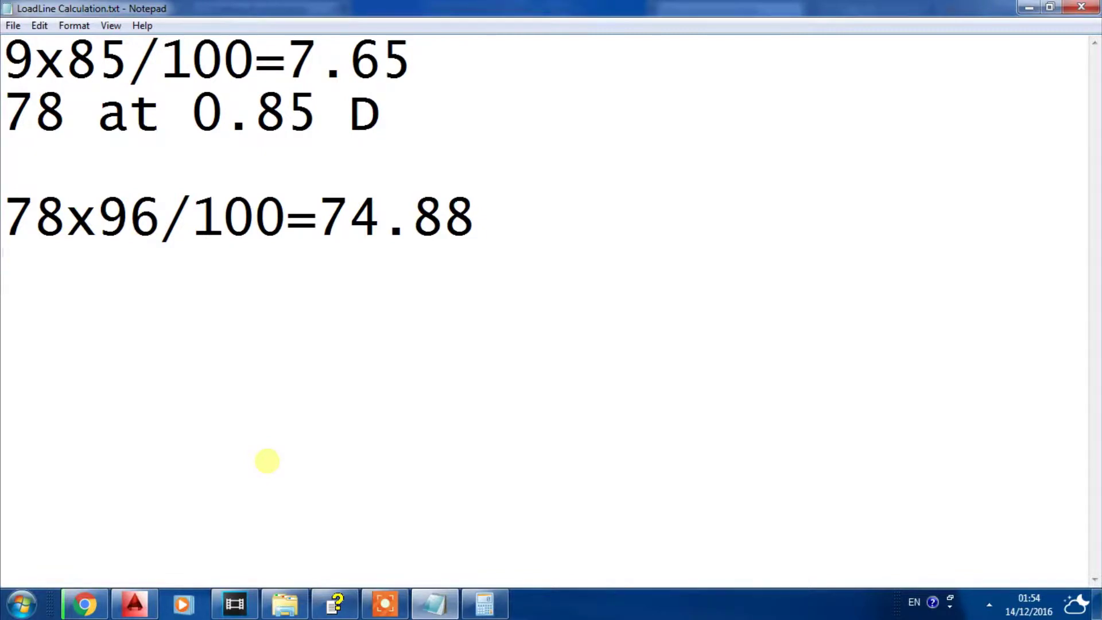
Enter 74.52 below the 74.88 result and highlight 'if that be greater' in the convention text
{"action": "type", "text": "74."}
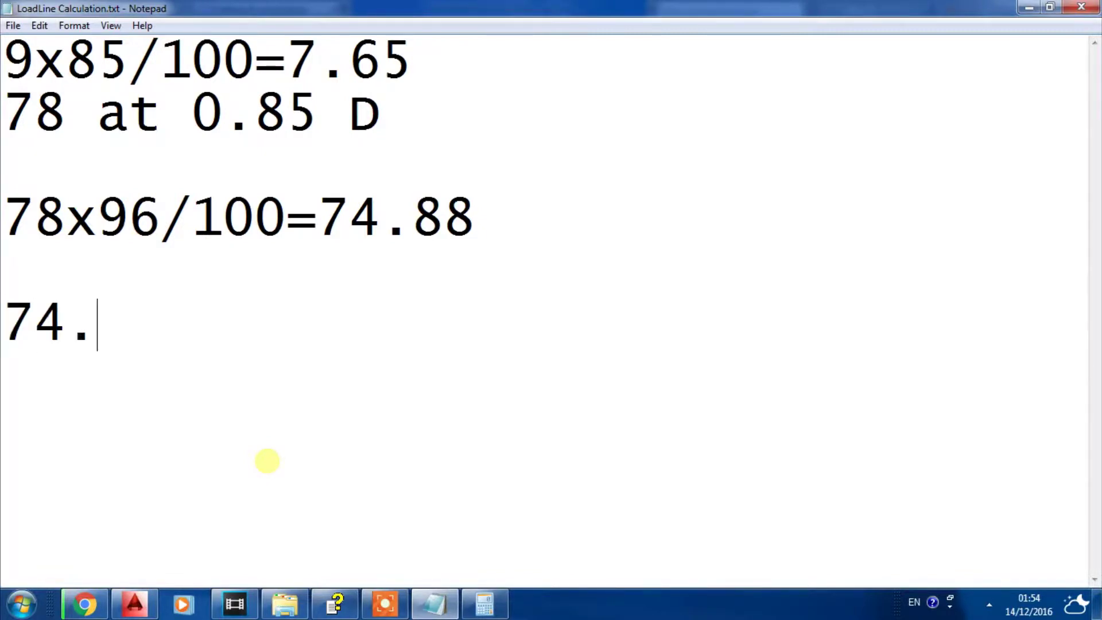
{"action": "type", "text": "52"}
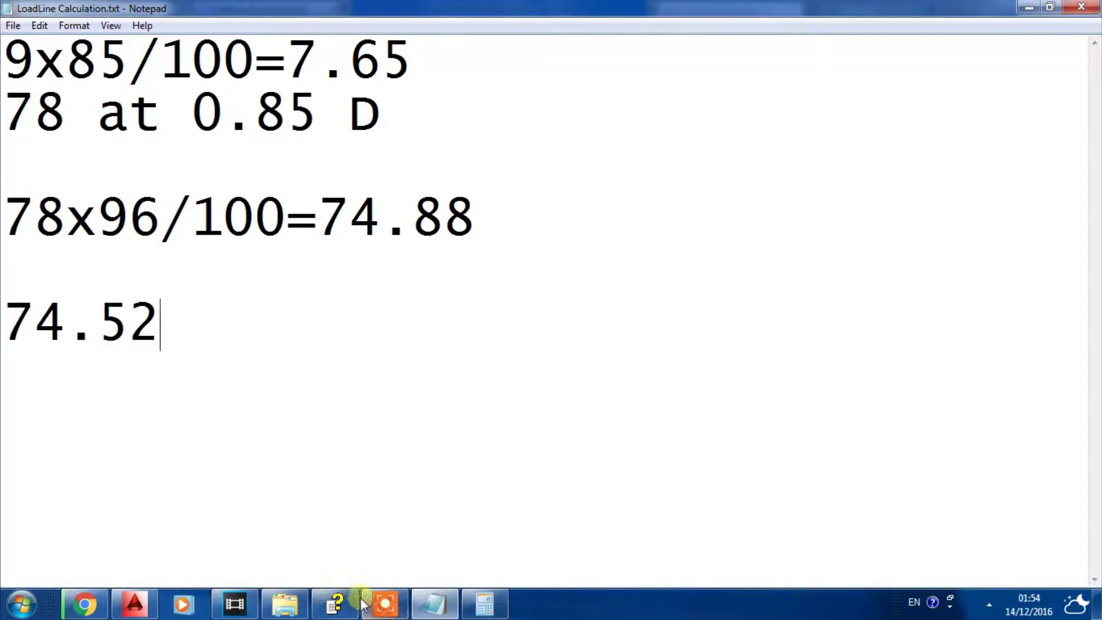
{"action": "left_click", "coordinate": [334, 603]}
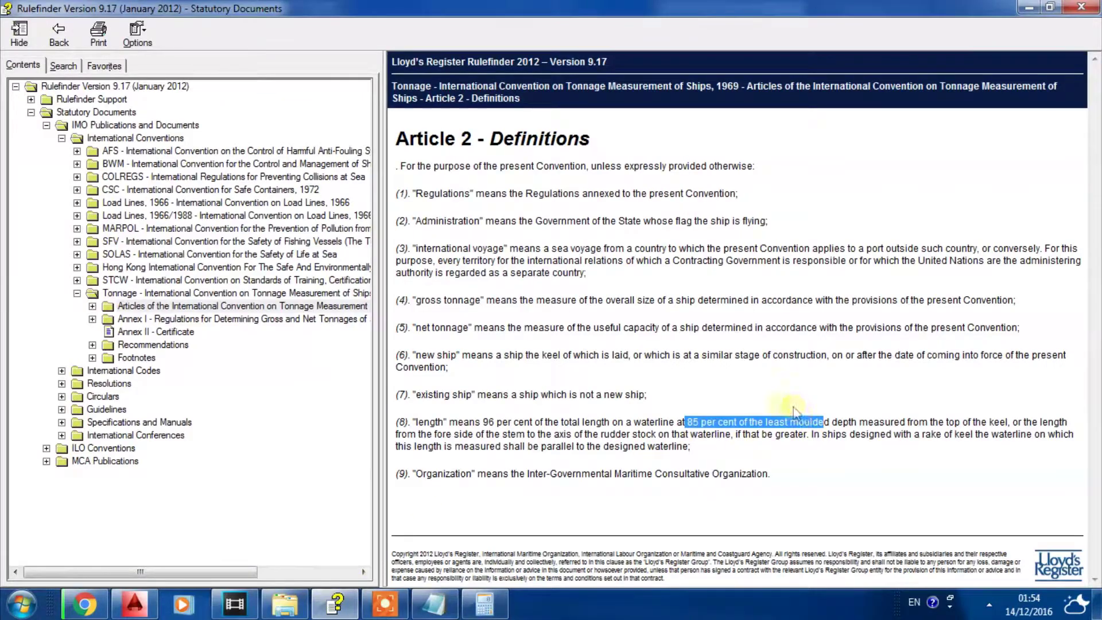
{"action": "left_click", "coordinate": [722, 448]}
{"action": "left_click_drag", "start_coordinate": [735, 434], "coordinate": [806, 435]}
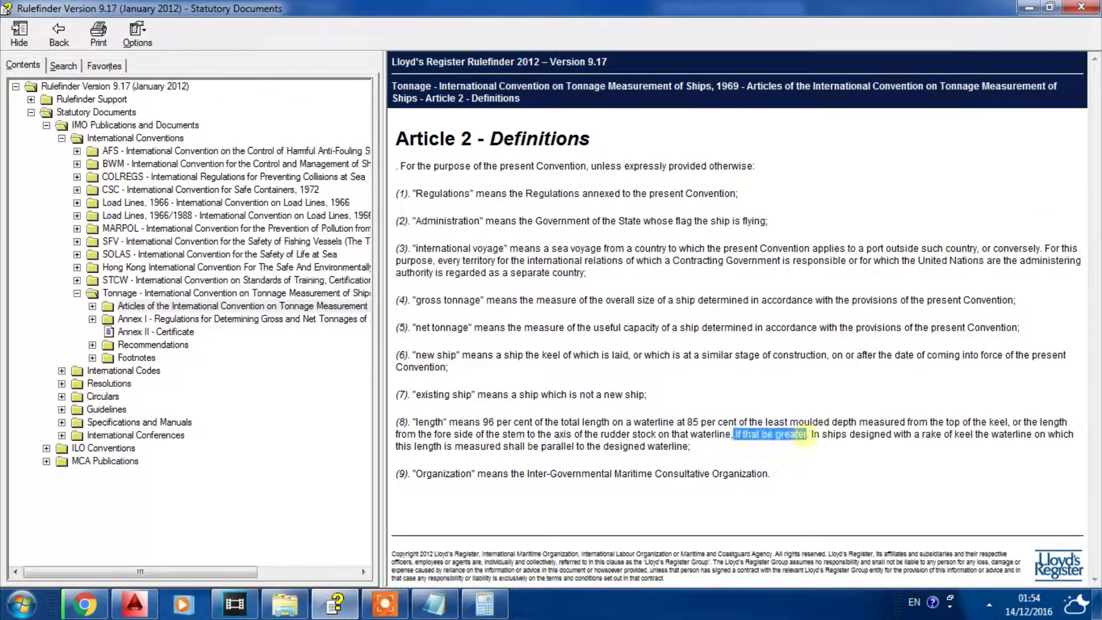
{"action": "left_click", "coordinate": [803, 432]}
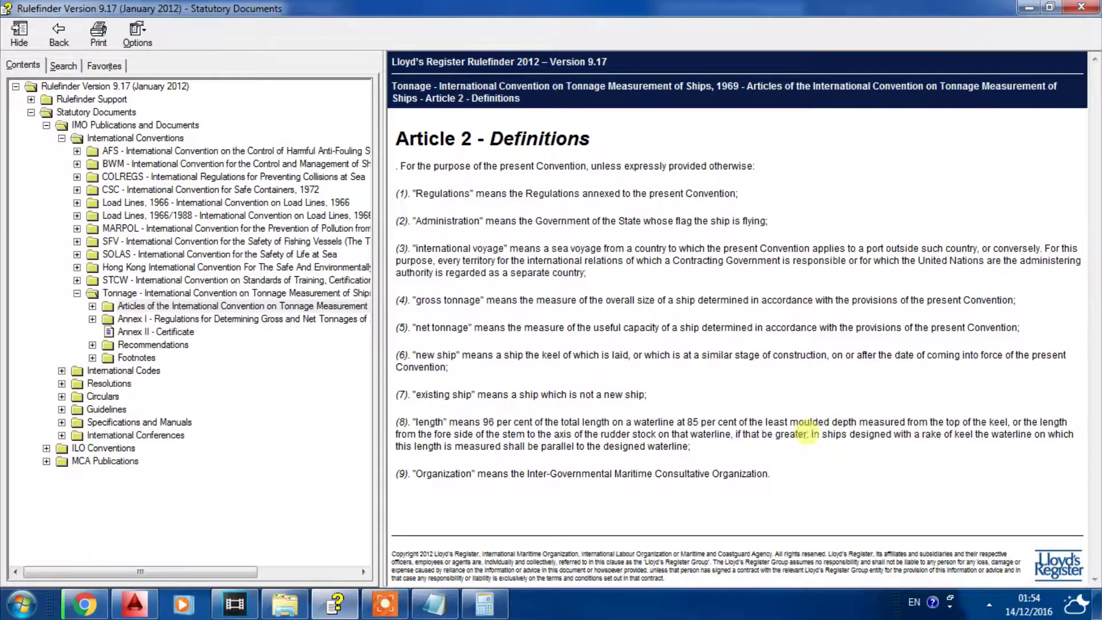
{"action": "left_click_drag", "start_coordinate": [806, 433], "coordinate": [740, 434]}
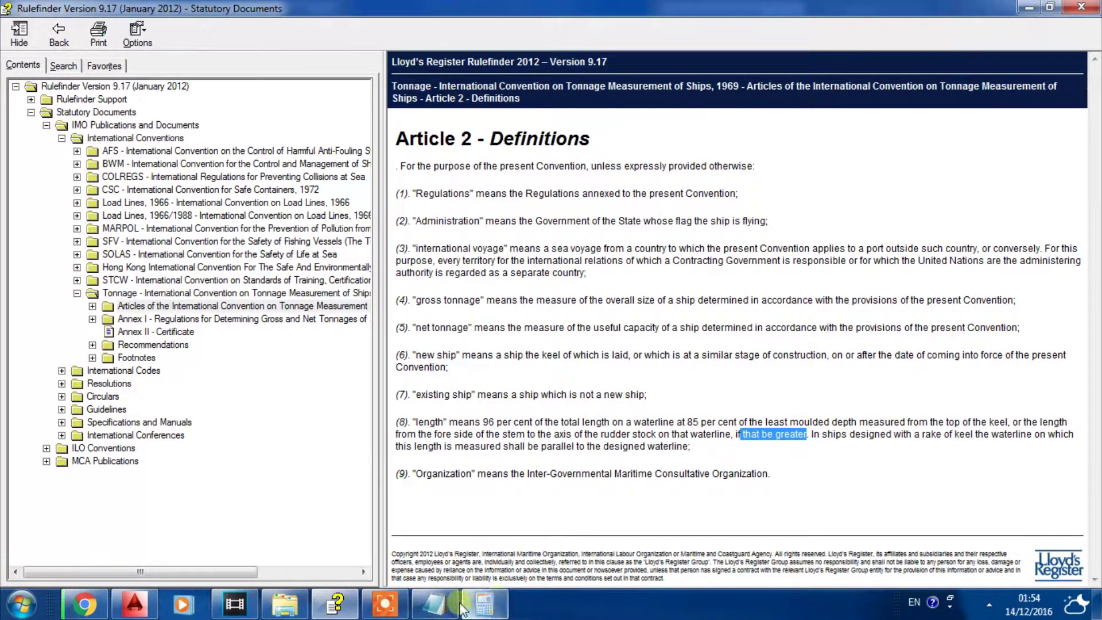
Select the 74.52 and 74.88 figures in the notes to compare them
{"action": "left_click", "coordinate": [445, 603]}
{"action": "left_click", "coordinate": [96, 321]}
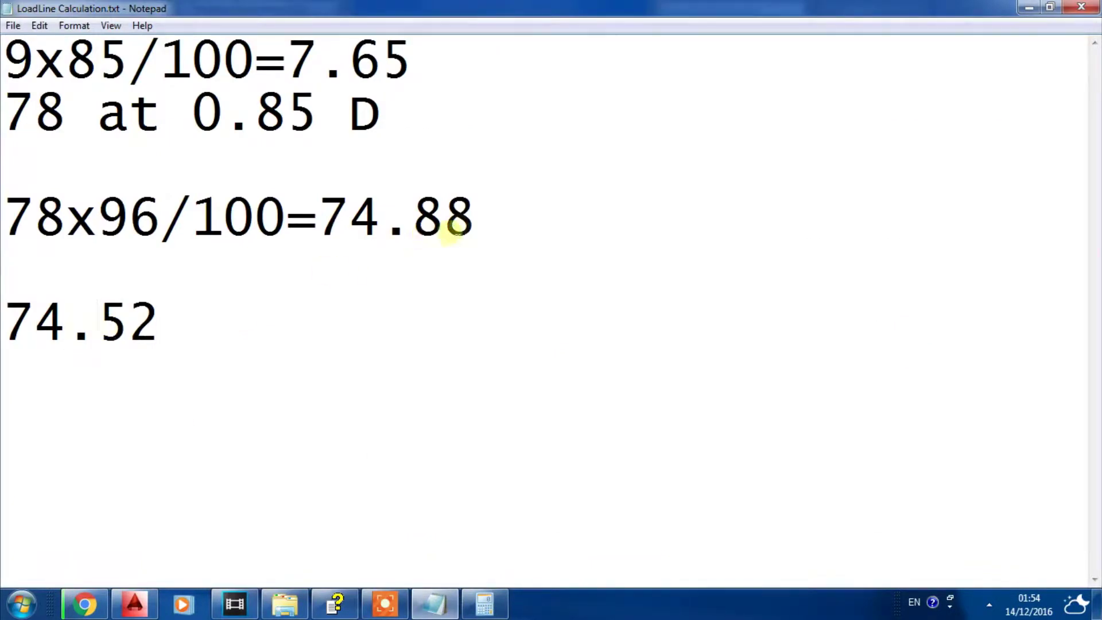
{"action": "left_click_drag", "start_coordinate": [474, 231], "coordinate": [364, 230]}
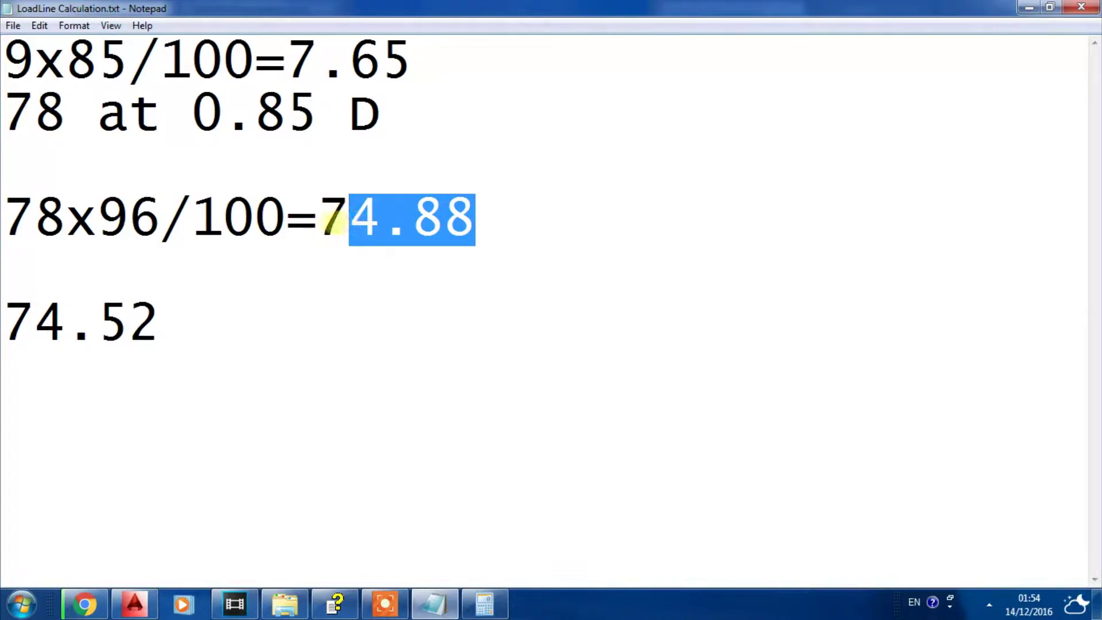
{"action": "left_click", "coordinate": [332, 225]}
{"action": "left_click_drag", "start_coordinate": [98, 324], "coordinate": [162, 324]}
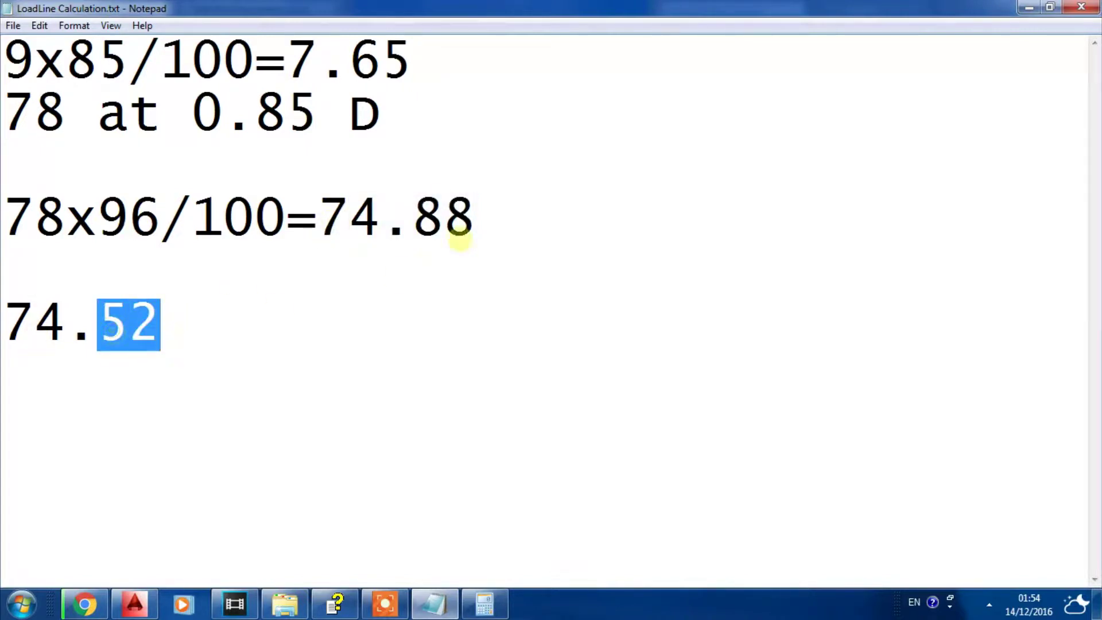
{"action": "left_click_drag", "start_coordinate": [474, 229], "coordinate": [340, 224]}
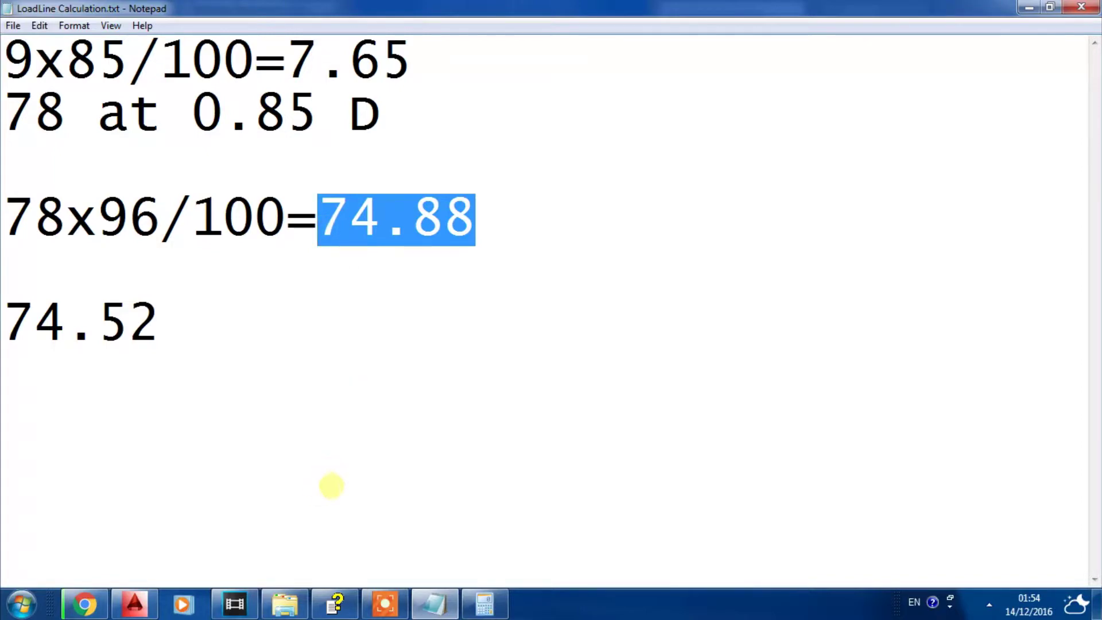
Open Article 2 - Definitions under the Articles of the 1966 Load Lines convention
{"action": "left_click", "coordinate": [348, 602]}
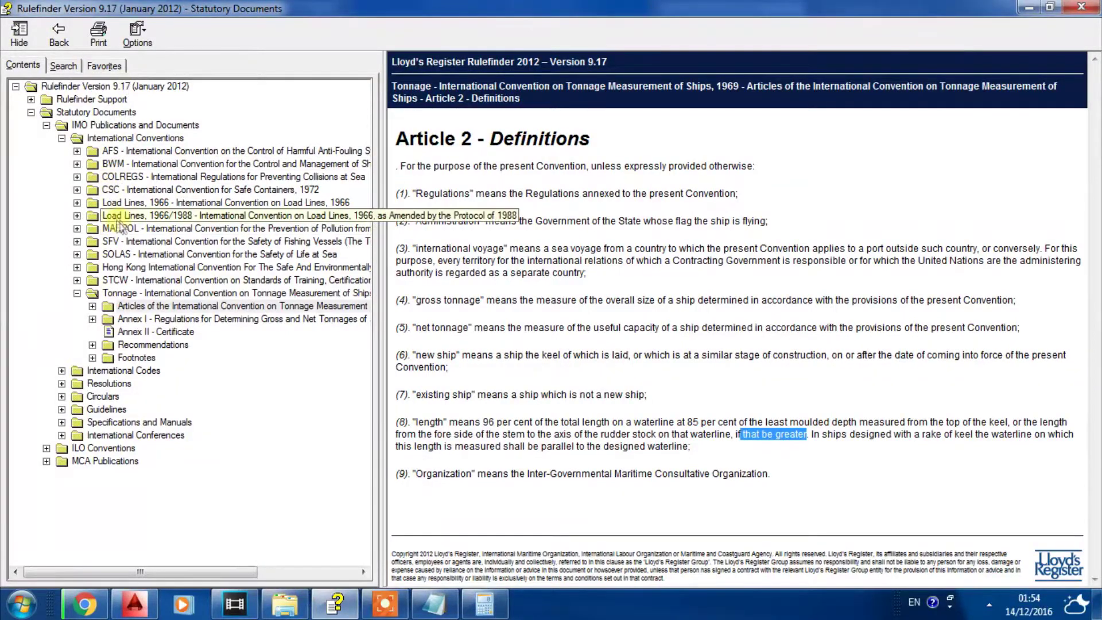
{"action": "left_click", "coordinate": [118, 218]}
{"action": "left_click", "coordinate": [77, 215]}
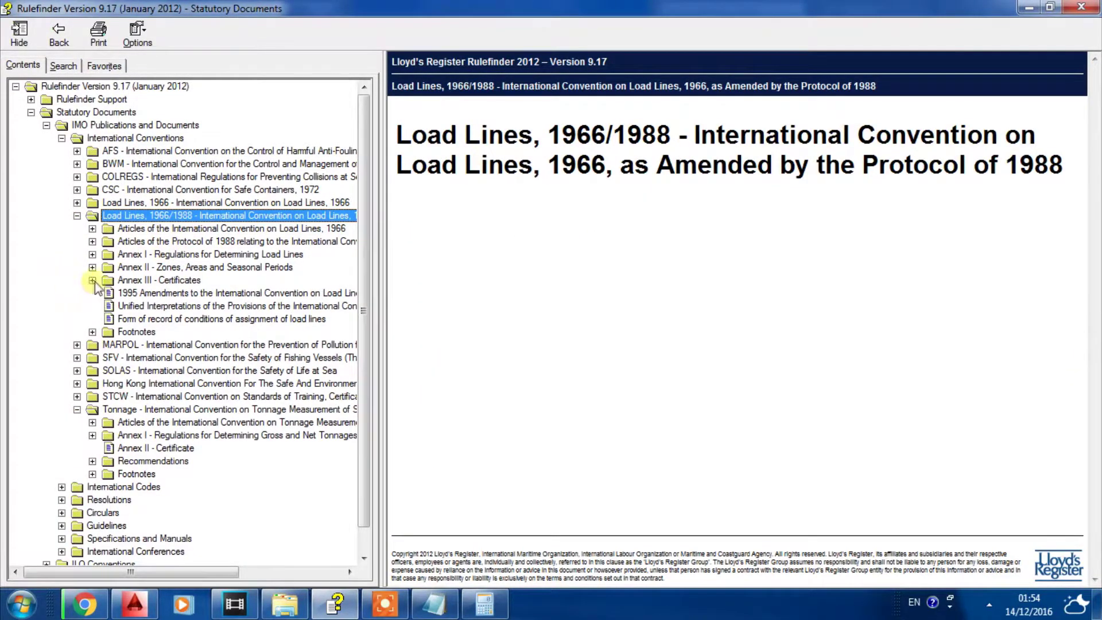
{"action": "left_click", "coordinate": [92, 241]}
{"action": "left_click", "coordinate": [90, 241]}
{"action": "left_click", "coordinate": [92, 229]}
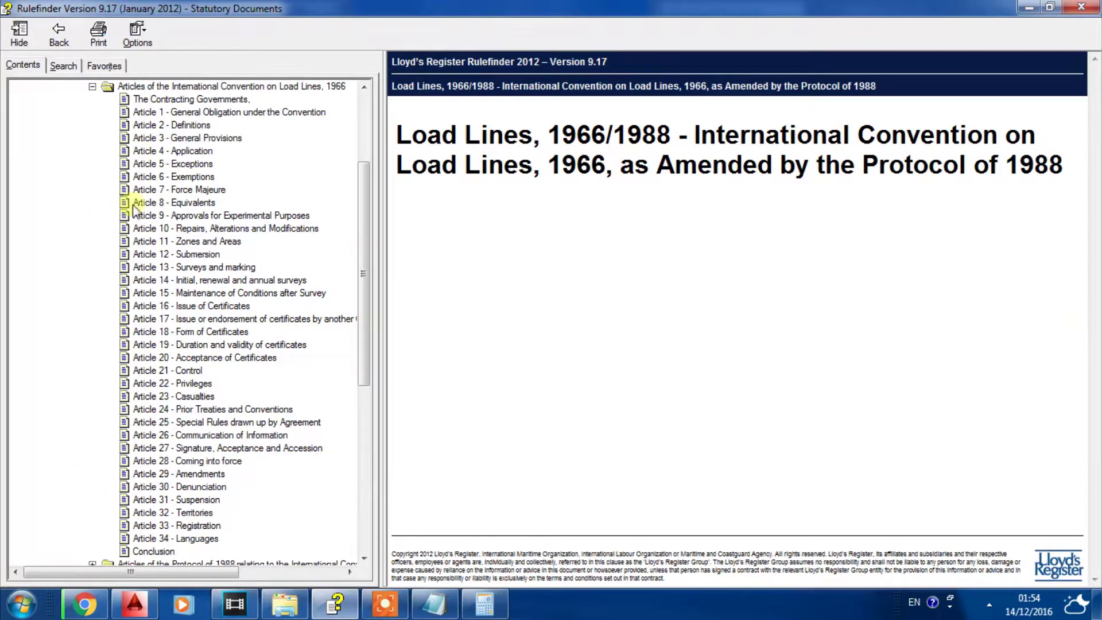
{"action": "left_click", "coordinate": [171, 127]}
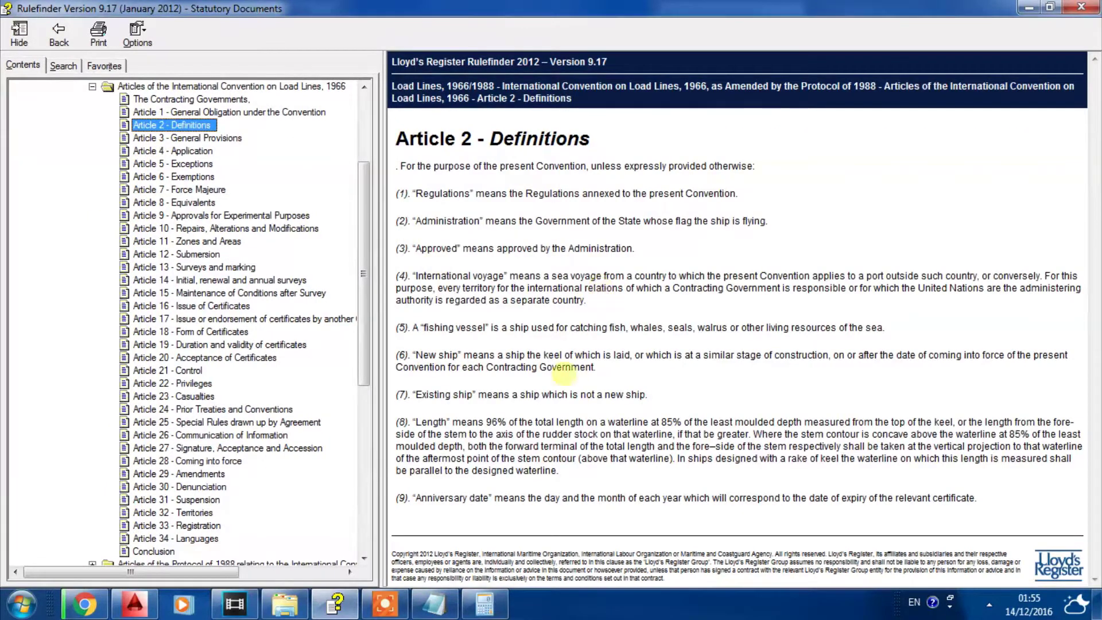
Highlight and read the Length definition in item (8)
{"action": "left_click_drag", "start_coordinate": [417, 422], "coordinate": [919, 423]}
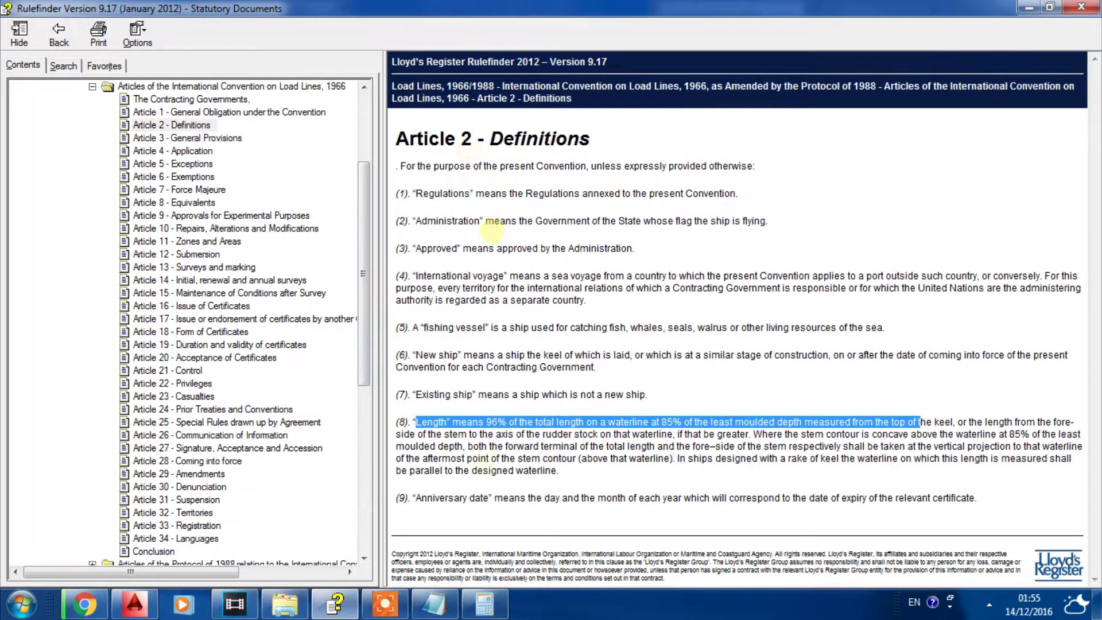
{"action": "left_click_drag", "start_coordinate": [477, 436], "coordinate": [641, 451]}
{"action": "left_click", "coordinate": [641, 456]}
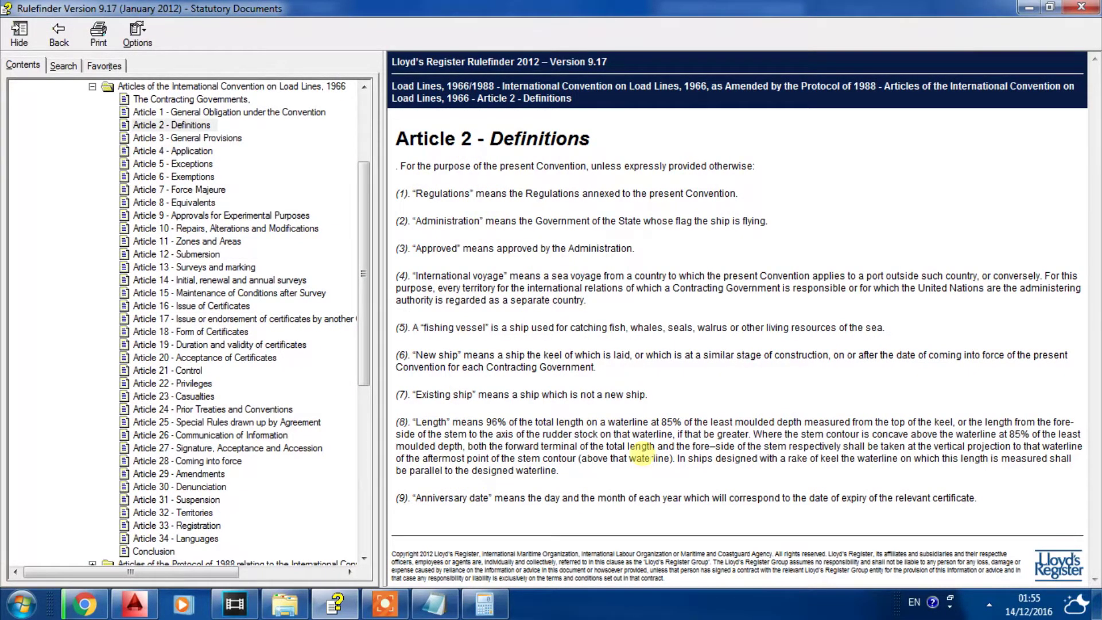